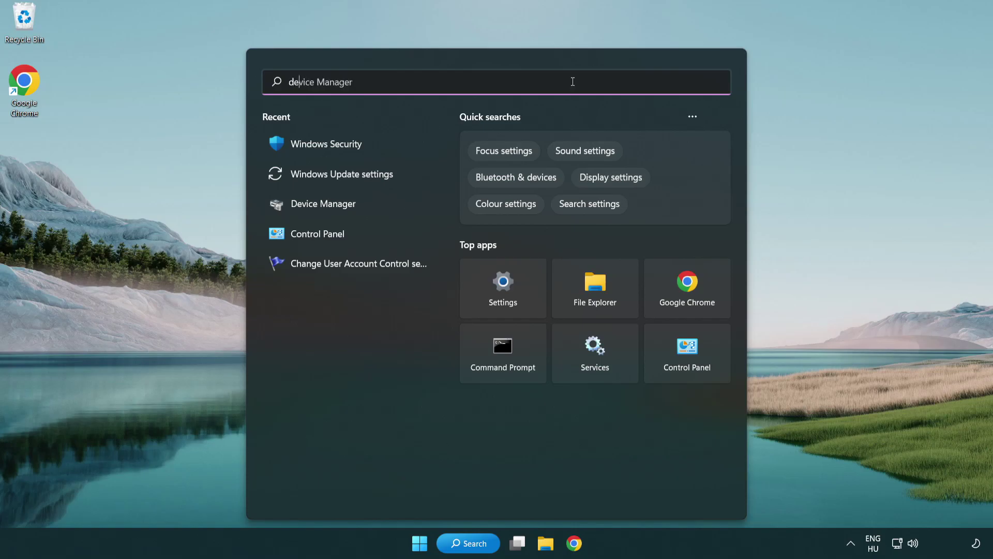
# - Find Device Manager through Windows search, open it and move its window toward the middle of the desktop
pyautogui.write('nager')
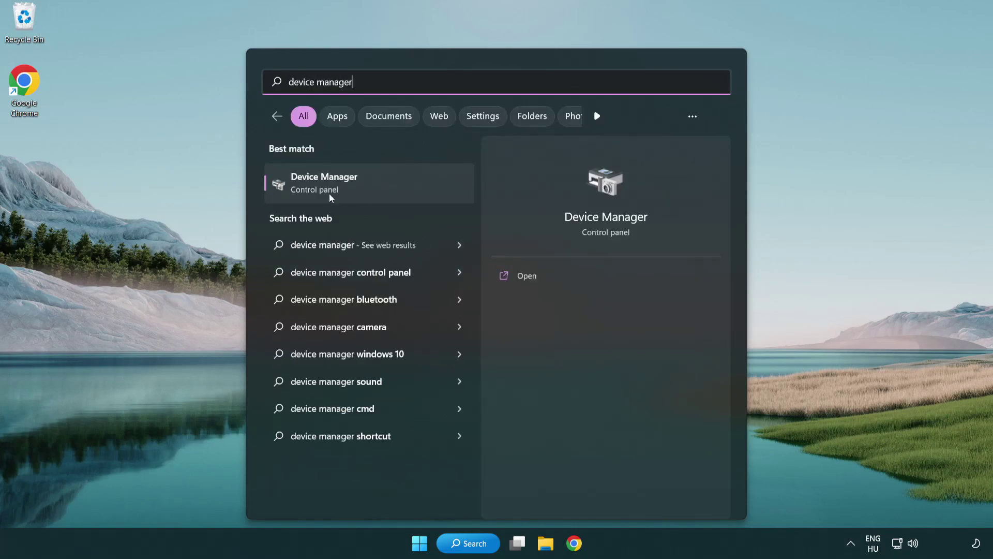
pyautogui.click(398, 190)
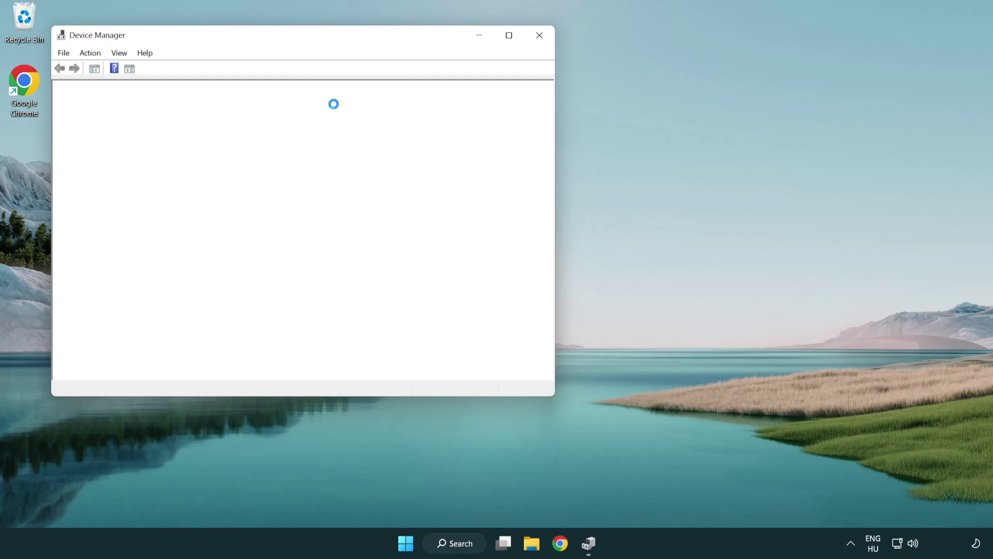
pyautogui.moveTo(274, 43); pyautogui.dragTo(437, 100)
# - Run an automatic driver search for the VMware SVGA 3D display adapter, and close the update wizard and Device Manager
pyautogui.click(279, 207)
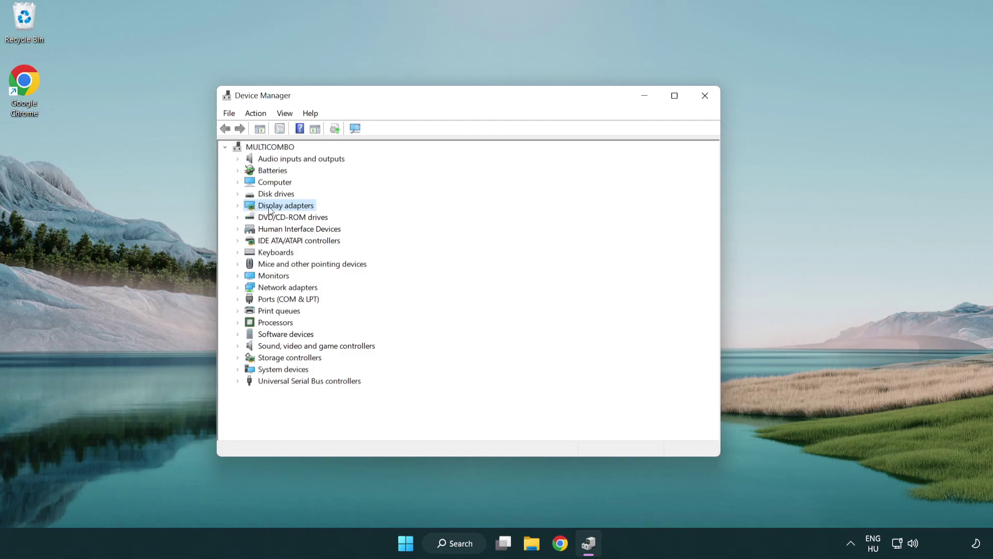
pyautogui.click(238, 205)
pyautogui.click(296, 221)
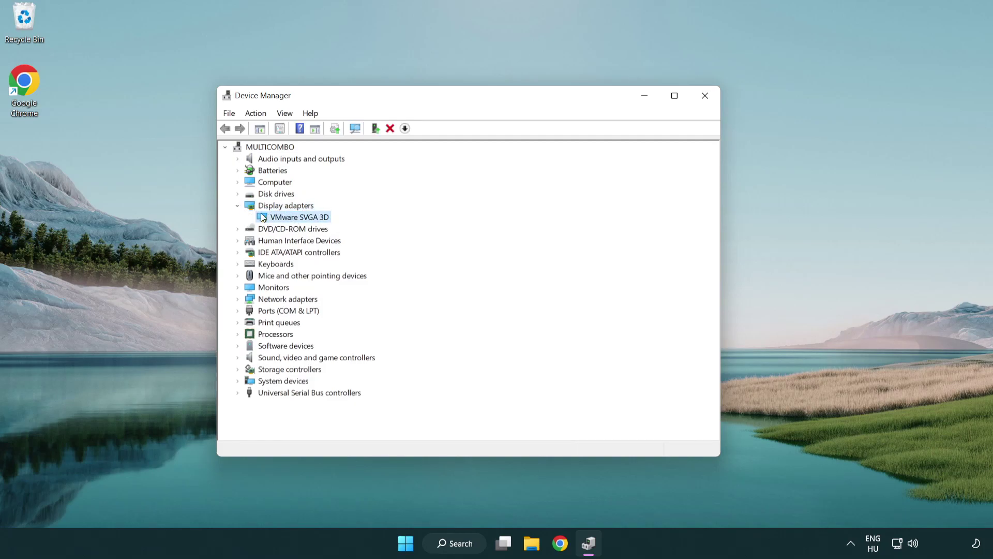
pyautogui.rightClick(296, 221)
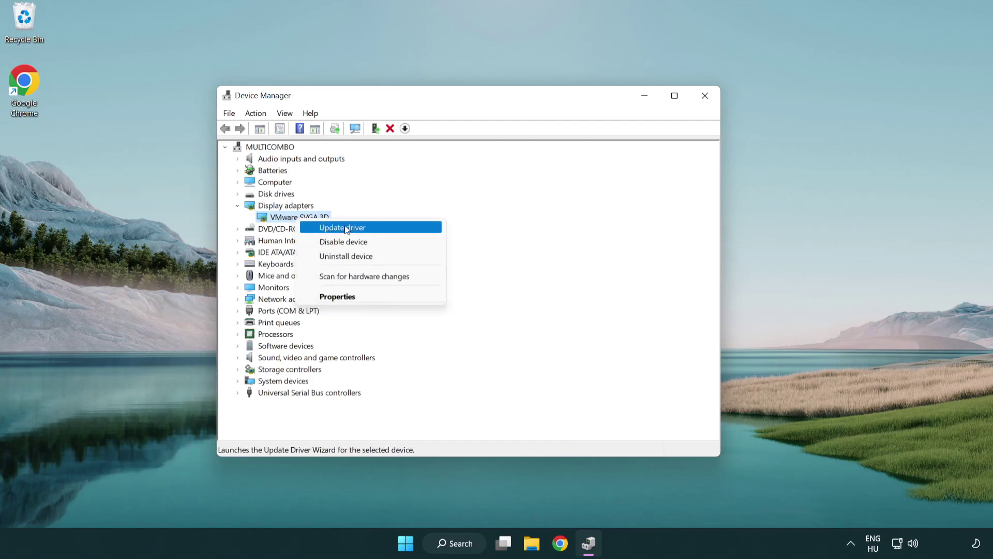
pyautogui.click(392, 228)
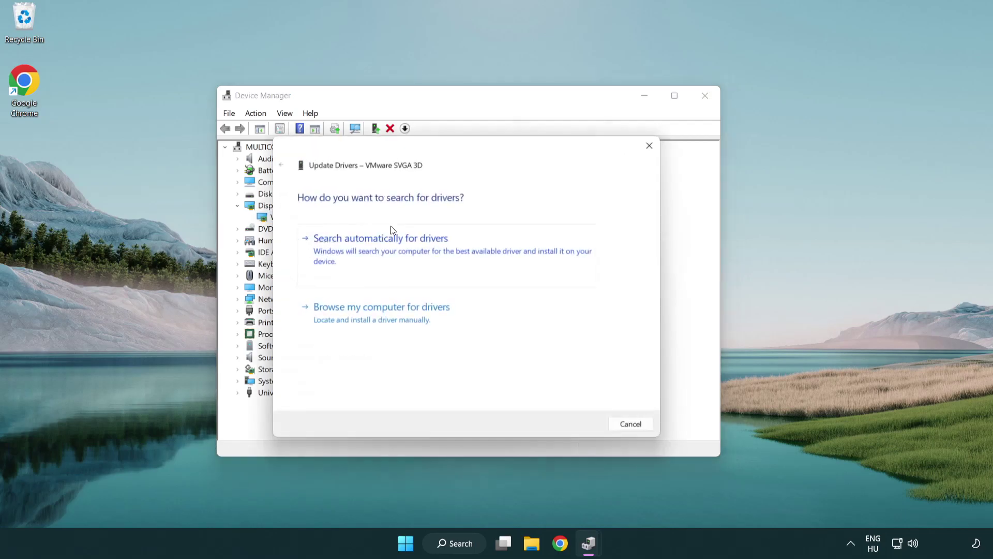
pyautogui.moveTo(413, 151); pyautogui.dragTo(434, 145)
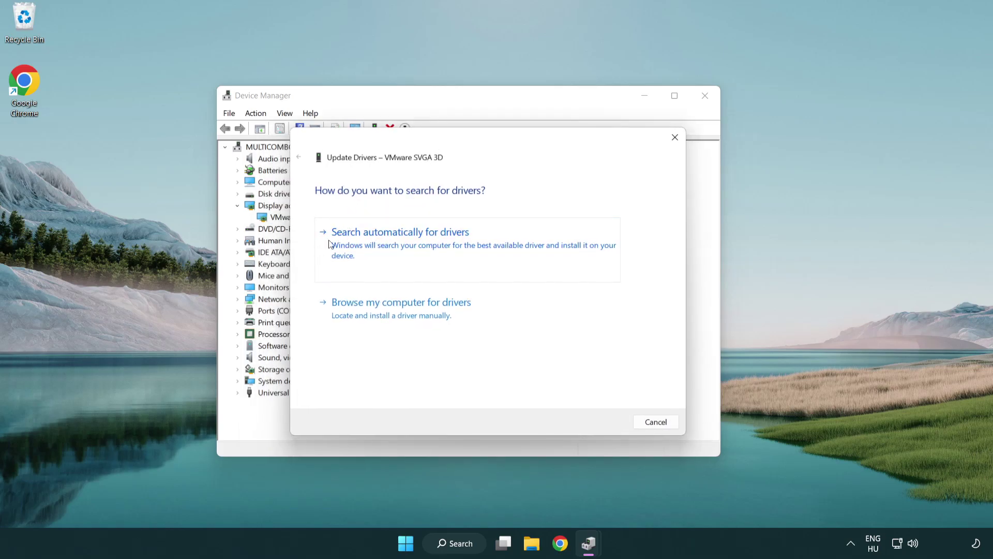
pyautogui.click(436, 244)
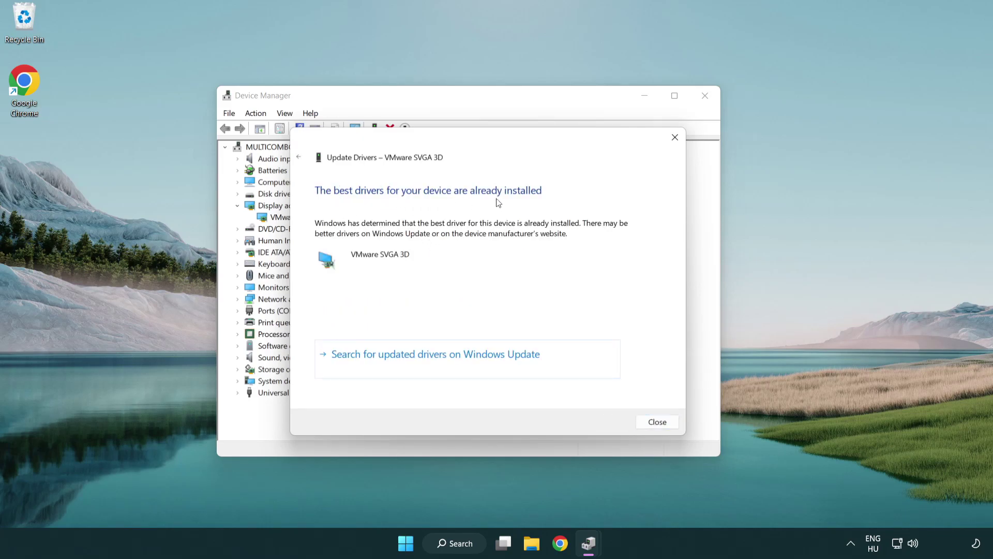
pyautogui.click(658, 423)
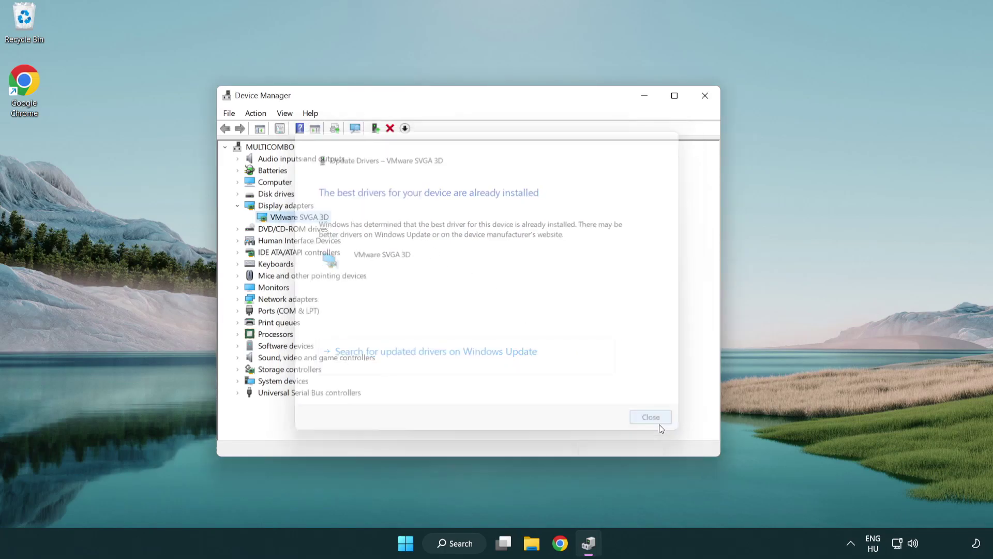
pyautogui.click(706, 96)
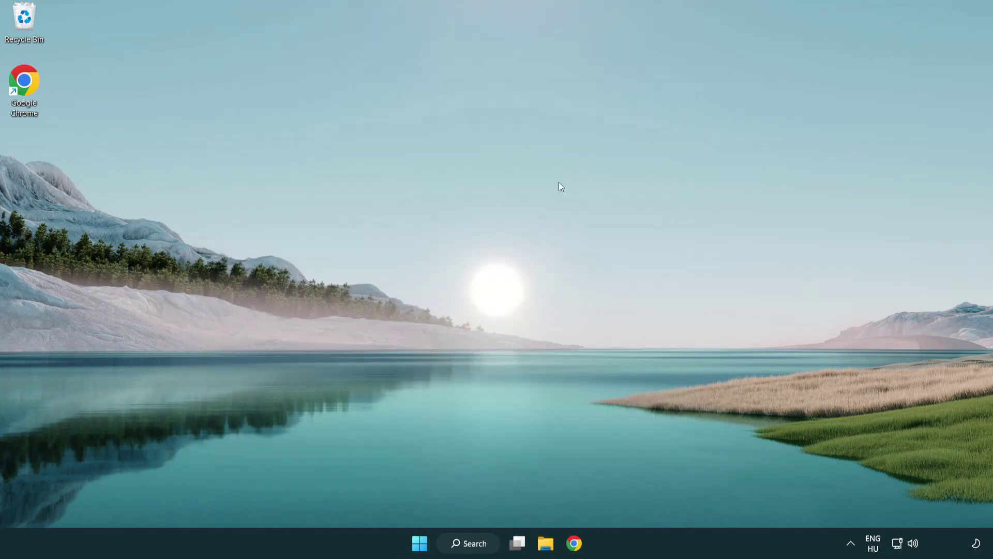
# - Open the Windows Update settings, check for updates and close Settings
pyautogui.click(477, 541)
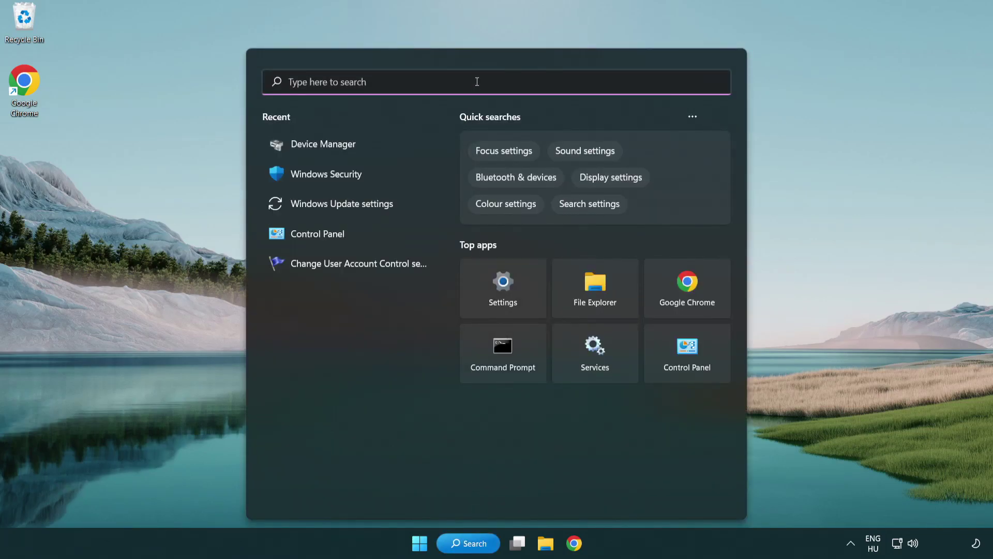
pyautogui.write('update')
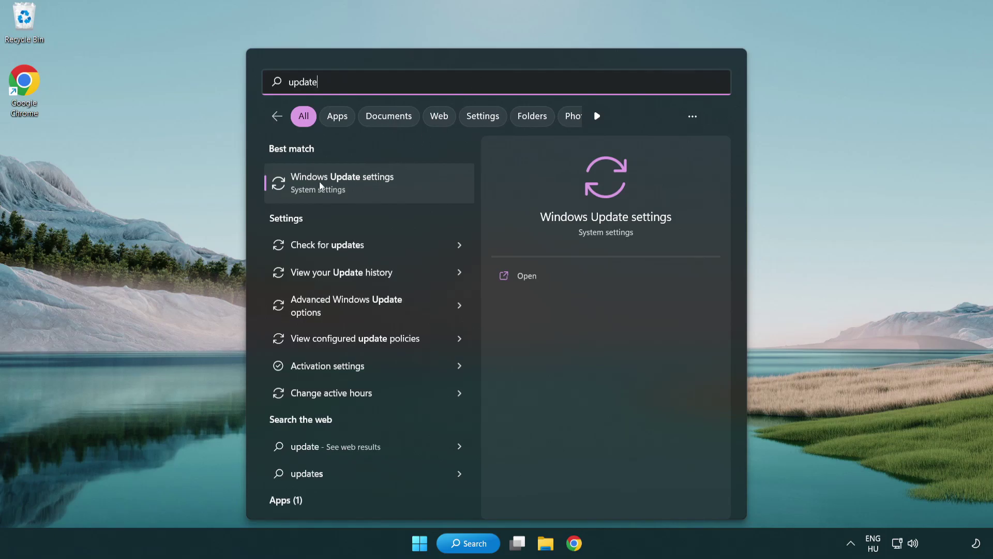
pyautogui.click(387, 188)
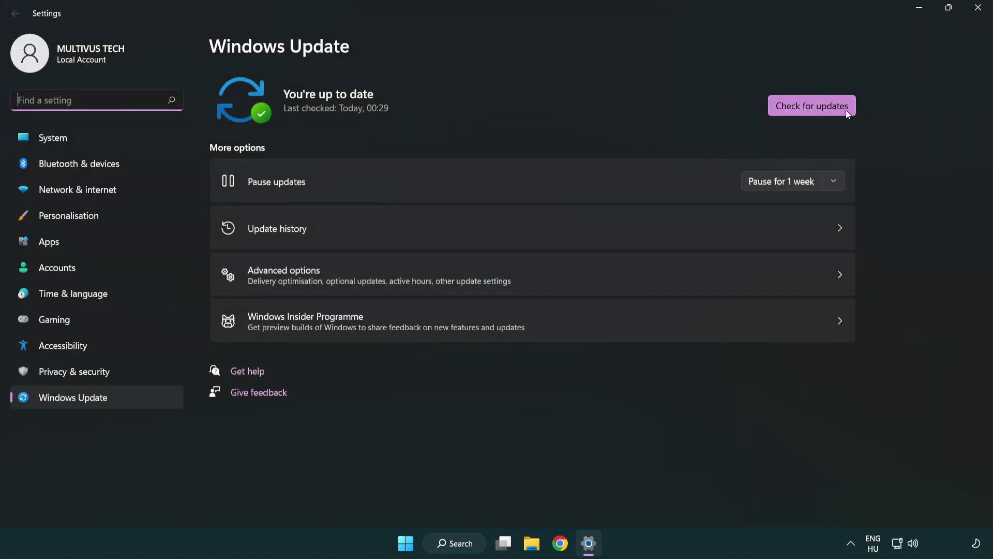
pyautogui.click(832, 111)
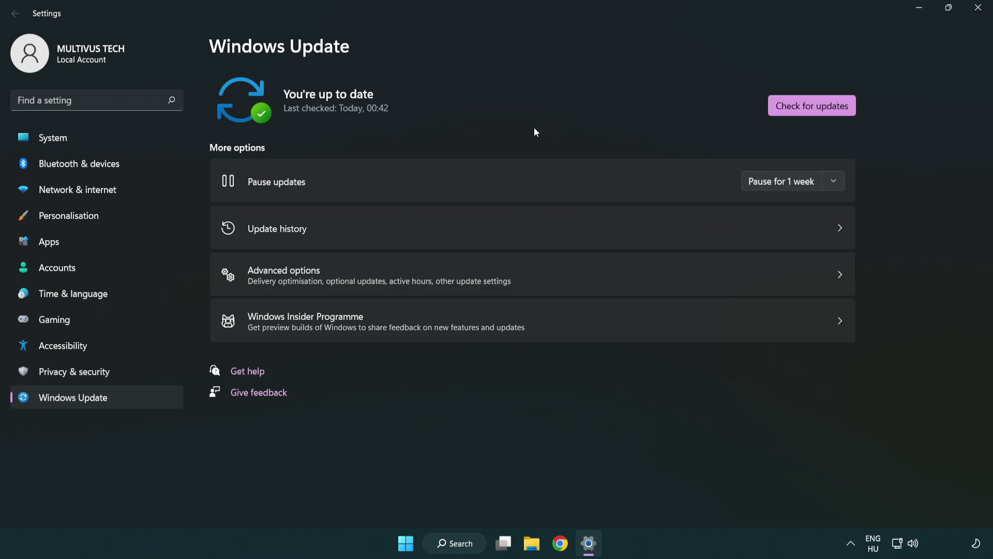
pyautogui.click(974, 15)
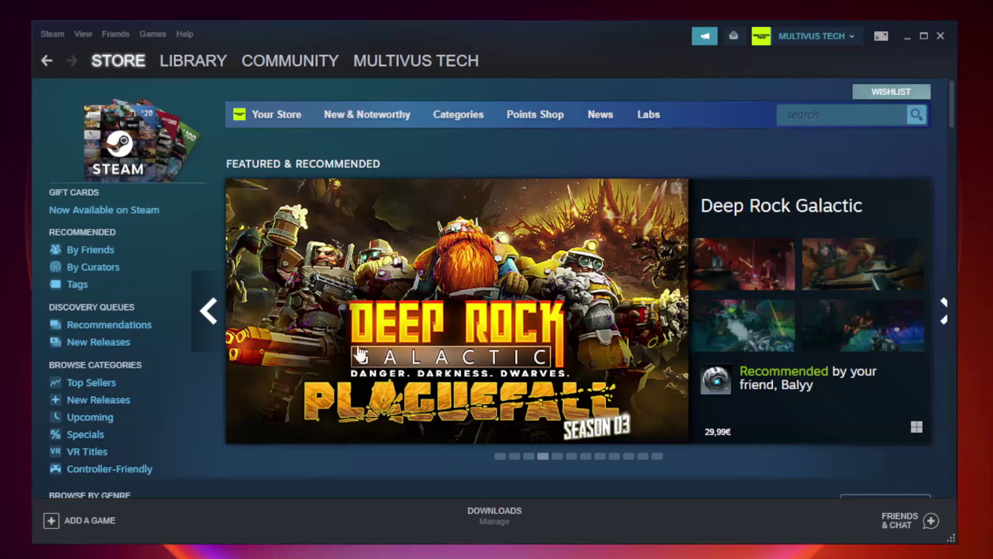
# - In the Steam library, verify the integrity of the local game files for the favorite "YOUR NOT WORKING GAME"
pyautogui.moveTo(209, 63)
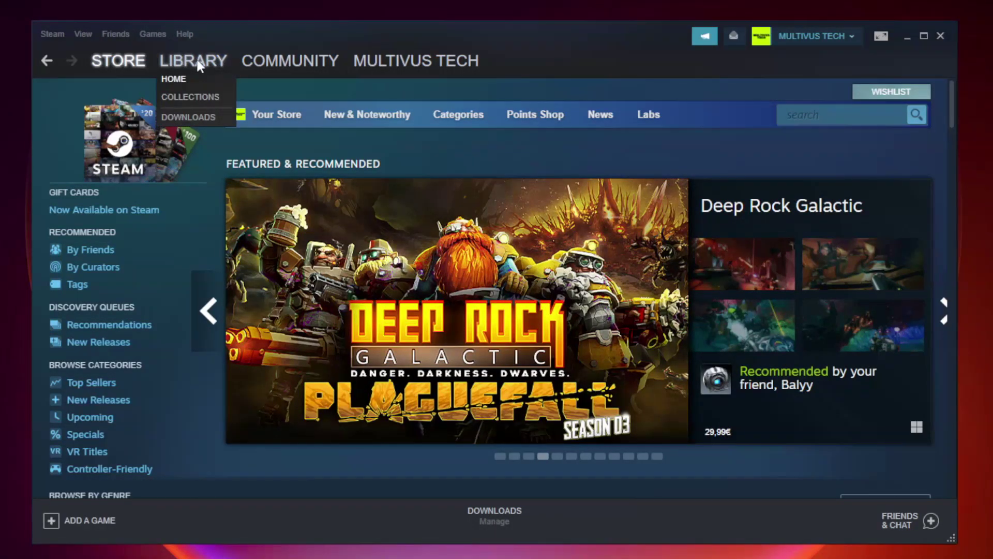
pyautogui.click(201, 67)
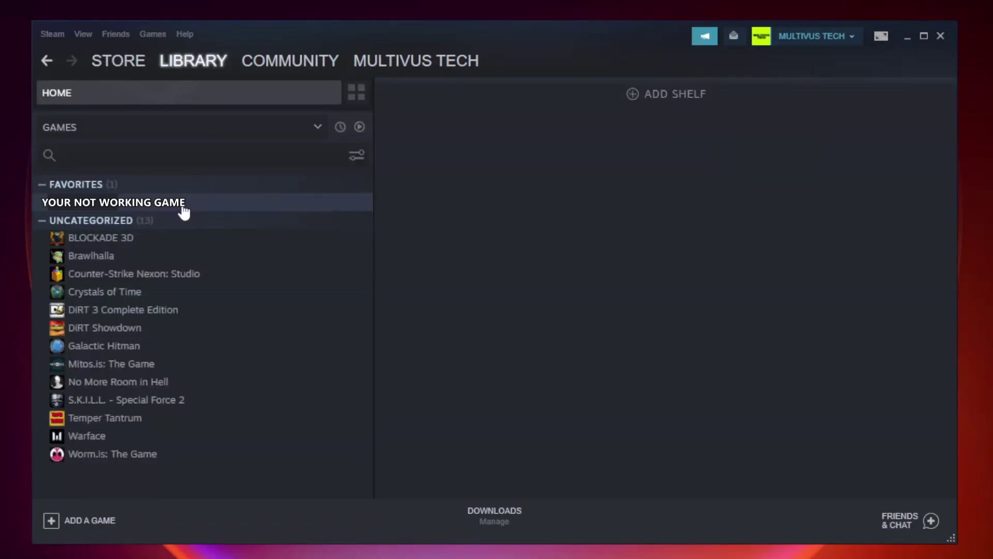
pyautogui.rightClick(215, 208)
pyautogui.moveTo(247, 280)
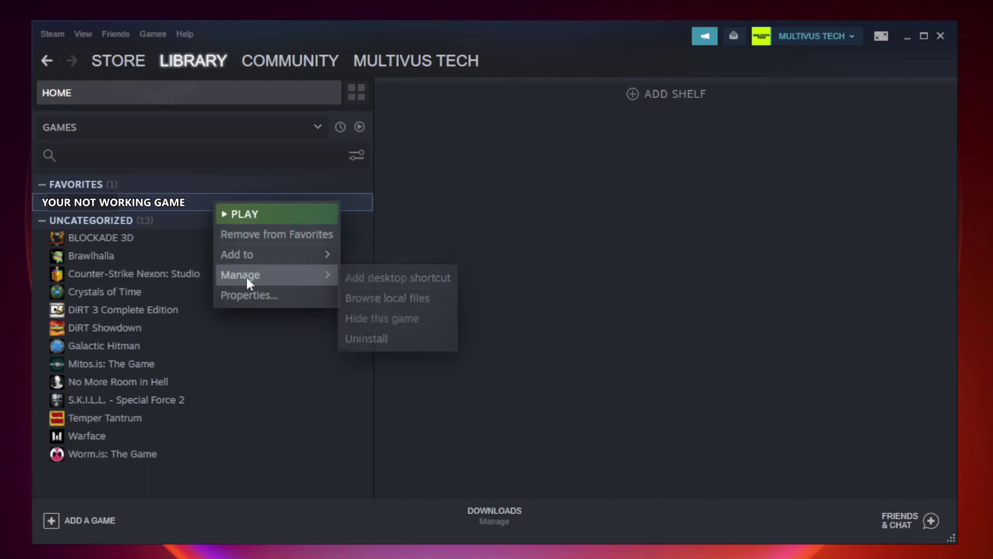
pyautogui.click(274, 297)
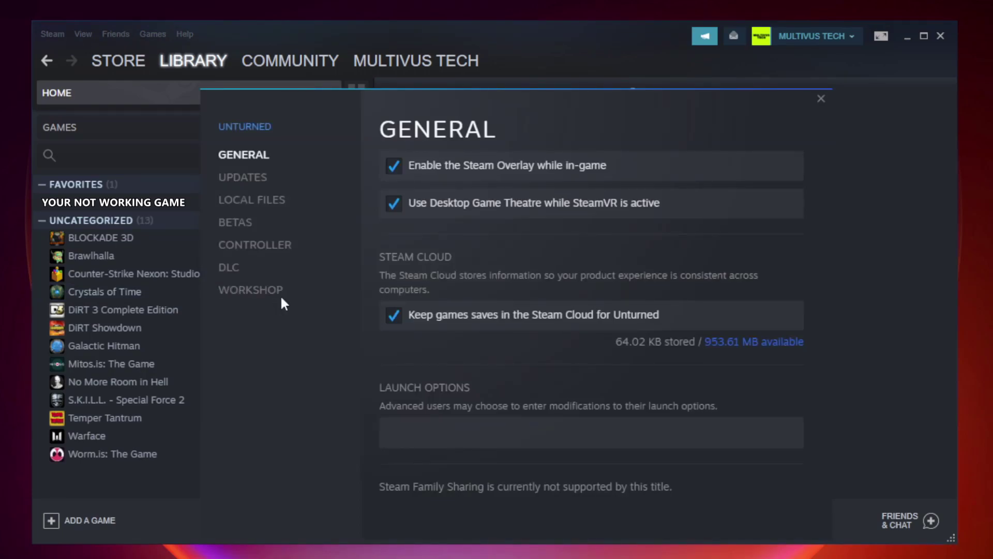
pyautogui.click(264, 204)
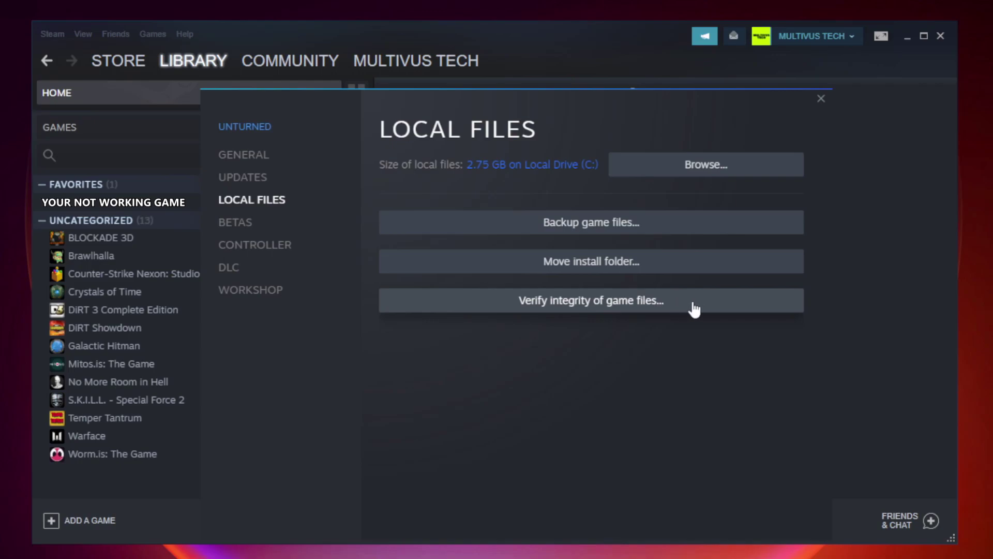
pyautogui.click(600, 305)
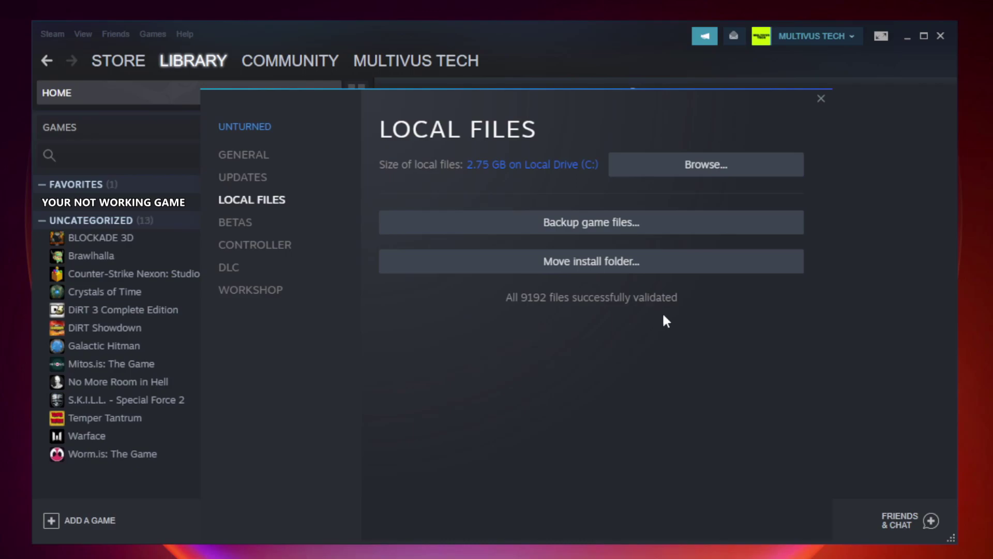
# - Browse to the game's local files folder and open the properties of the "YOUR NOT WORKING GAME" shortcut
pyautogui.click(710, 178)
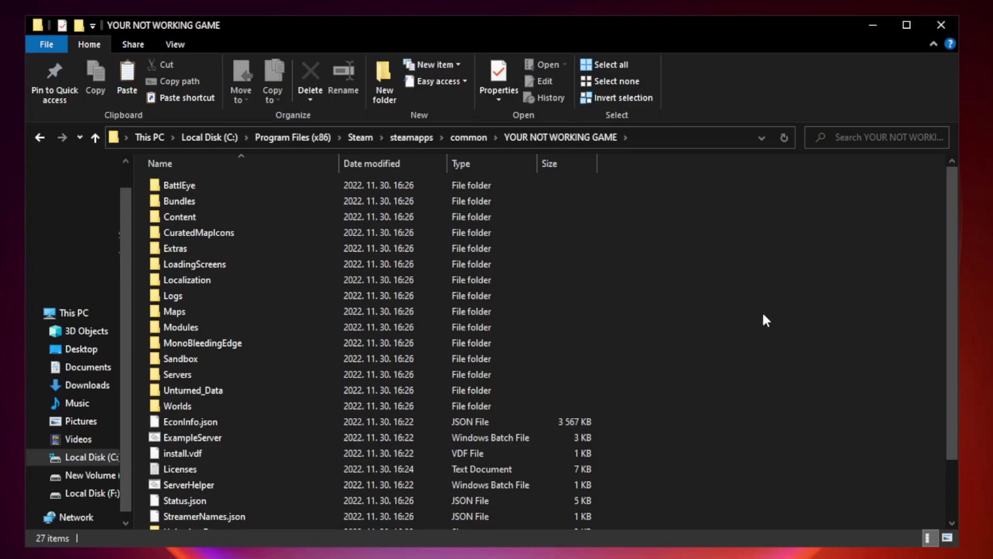
pyautogui.moveTo(952, 271); pyautogui.dragTo(953, 356)
pyautogui.click(331, 521)
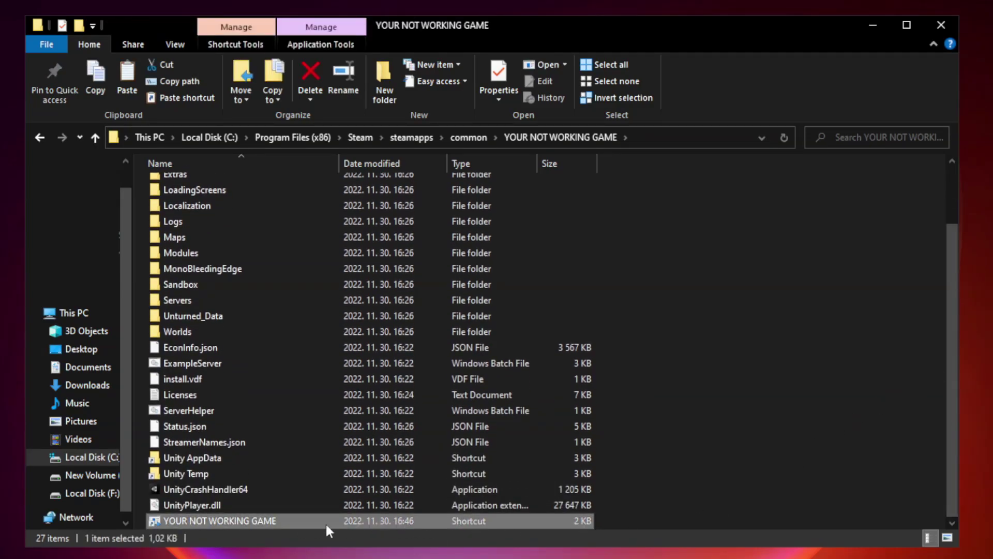
pyautogui.rightClick(336, 521)
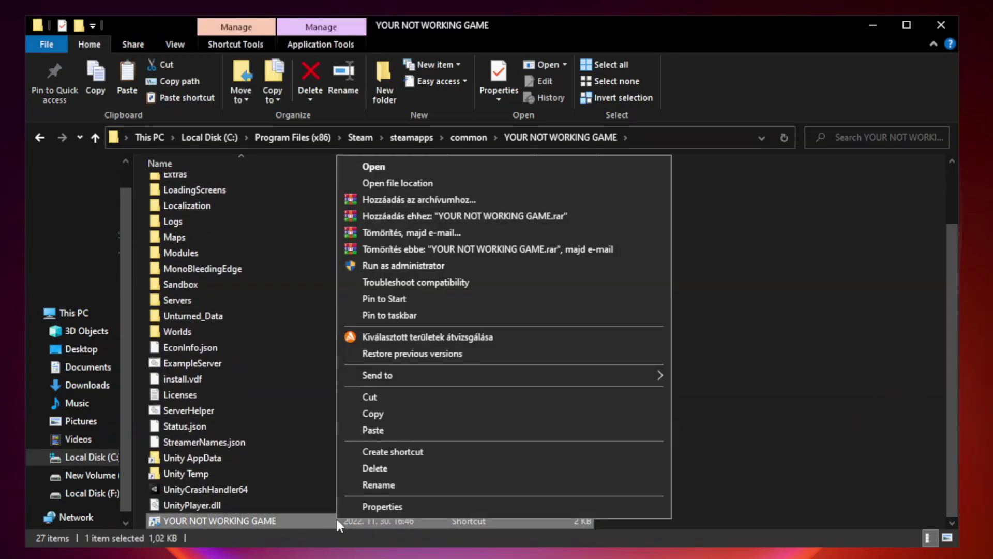
pyautogui.click(500, 507)
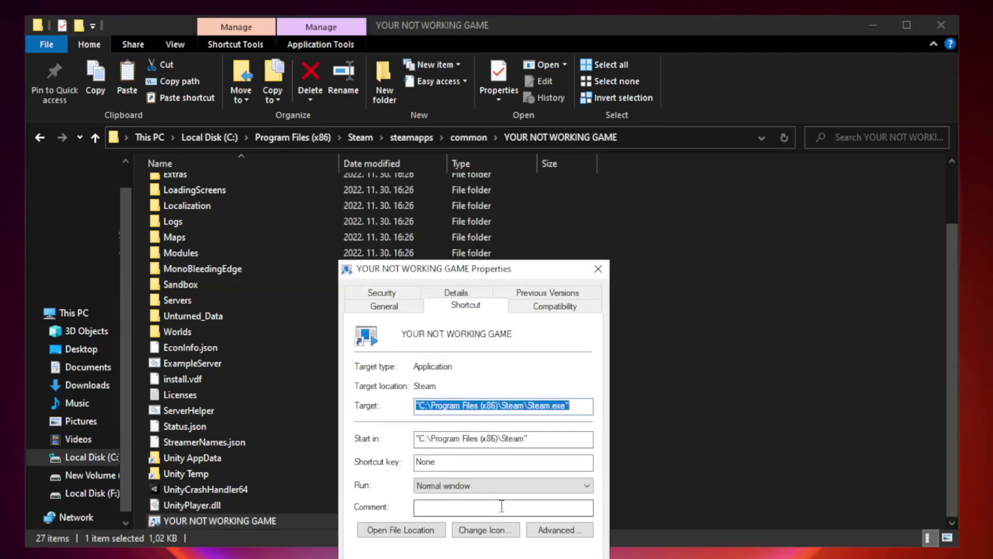
pyautogui.moveTo(490, 277); pyautogui.dragTo(492, 114)
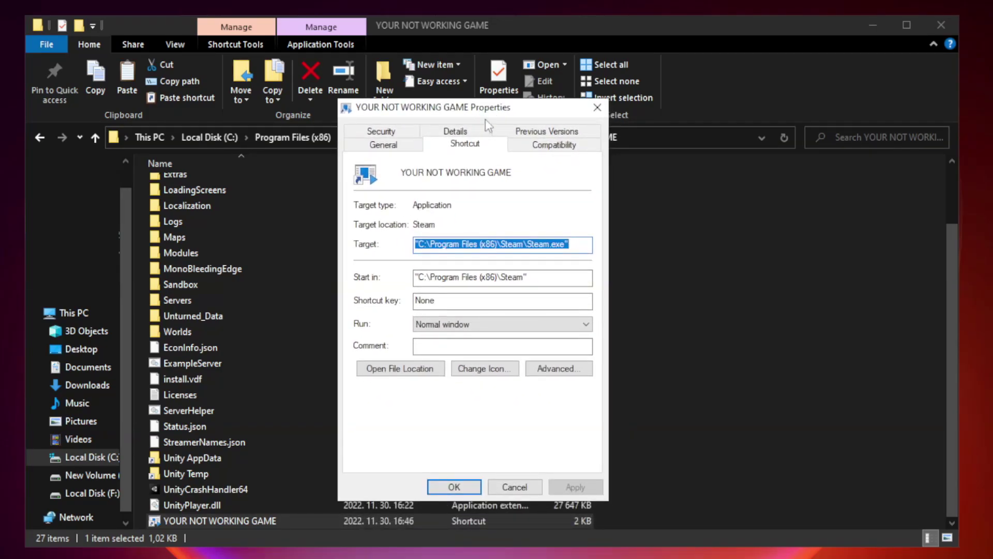
# - Apply Windows 8 compatibility mode, disabled fullscreen optimizations and running as administrator to the game shortcut, and close the folder
pyautogui.click(551, 149)
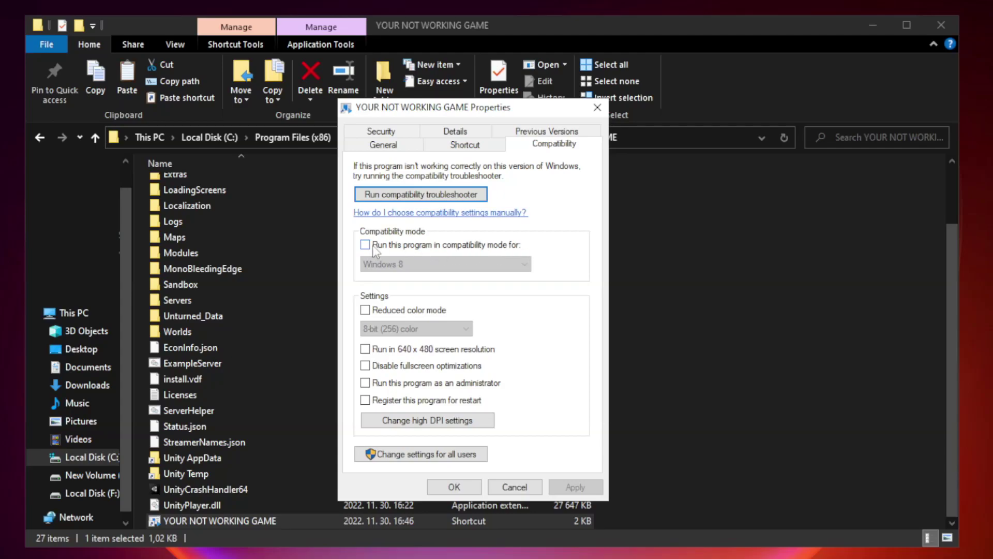
pyautogui.click(396, 247)
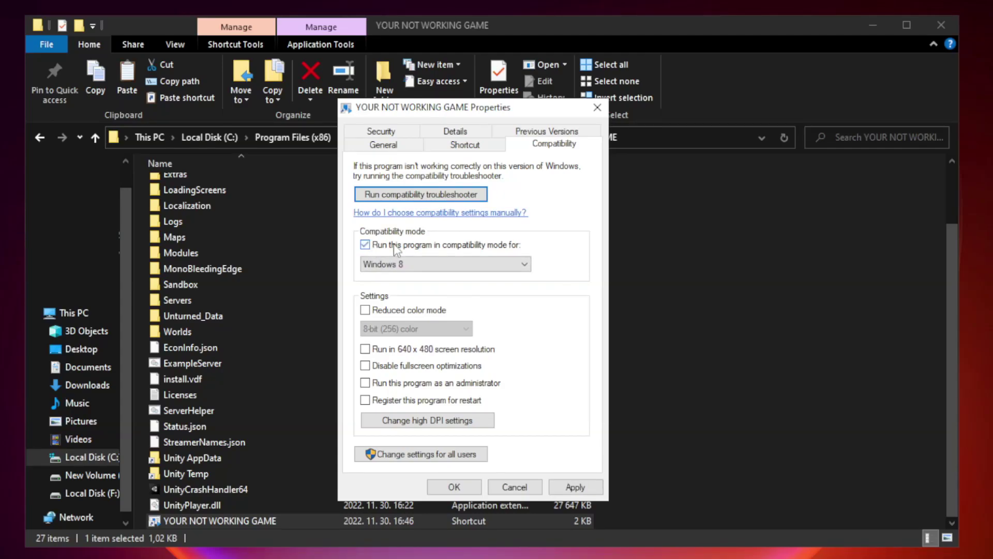
pyautogui.click(444, 264)
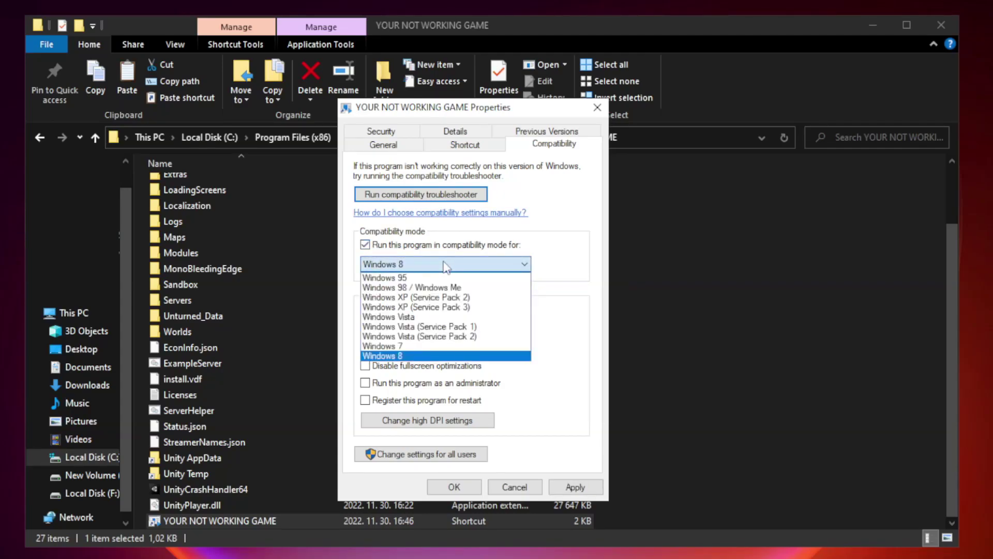
pyautogui.click(420, 356)
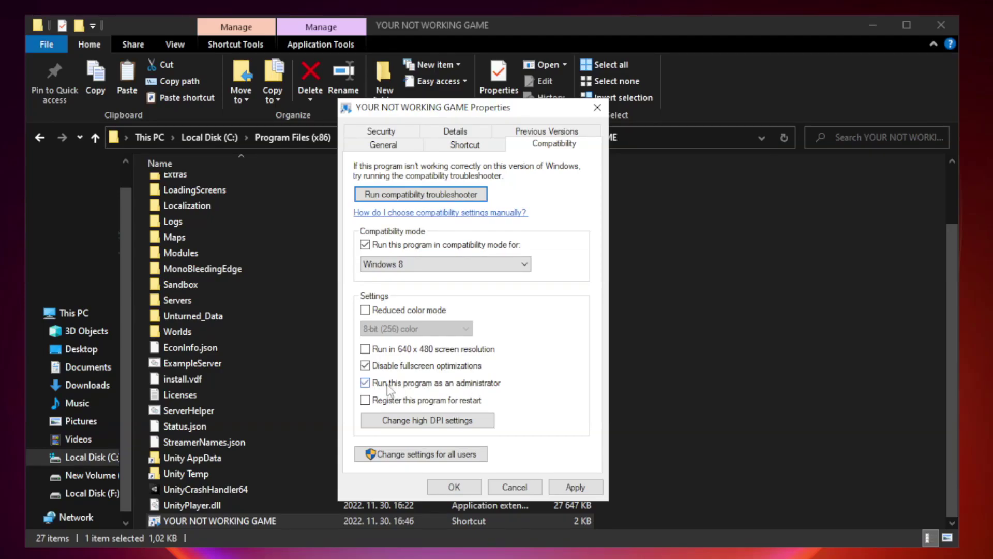
pyautogui.click(575, 486)
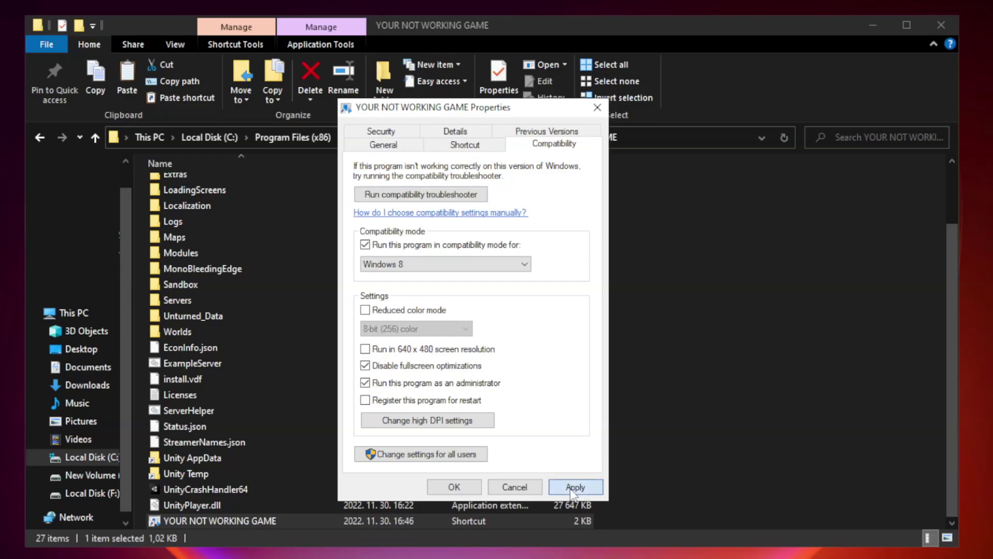
pyautogui.click(453, 487)
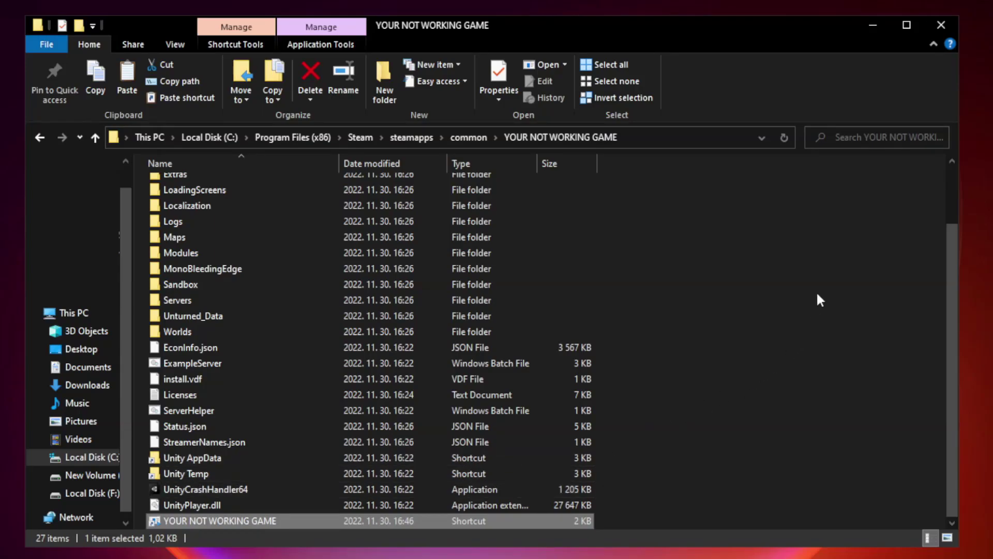
pyautogui.click(940, 27)
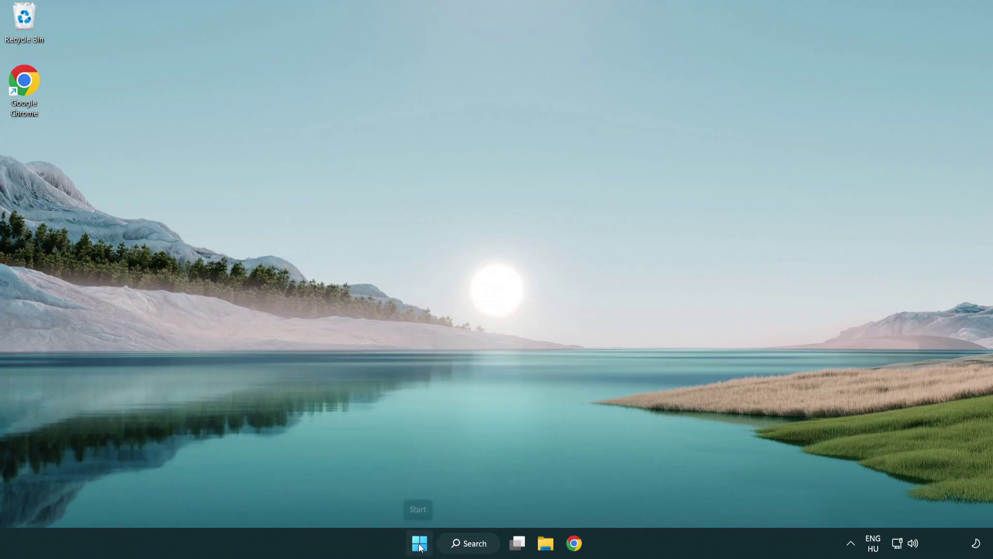
# - In Task Manager, disable the startup apps Terminal, Phone Link, Cortana and the Windows Security notification entry, and close Task Manager
pyautogui.rightClick(419, 544)
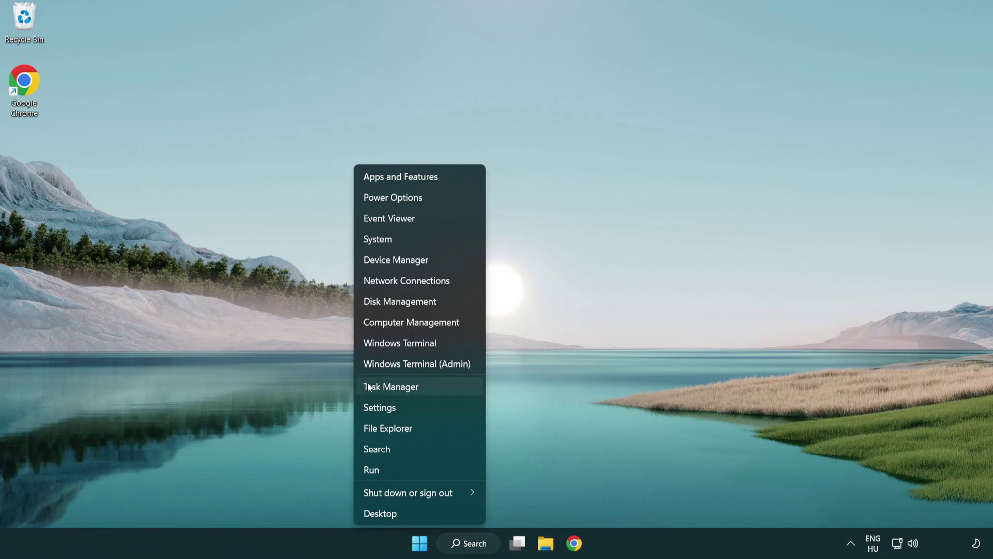
pyautogui.click(438, 392)
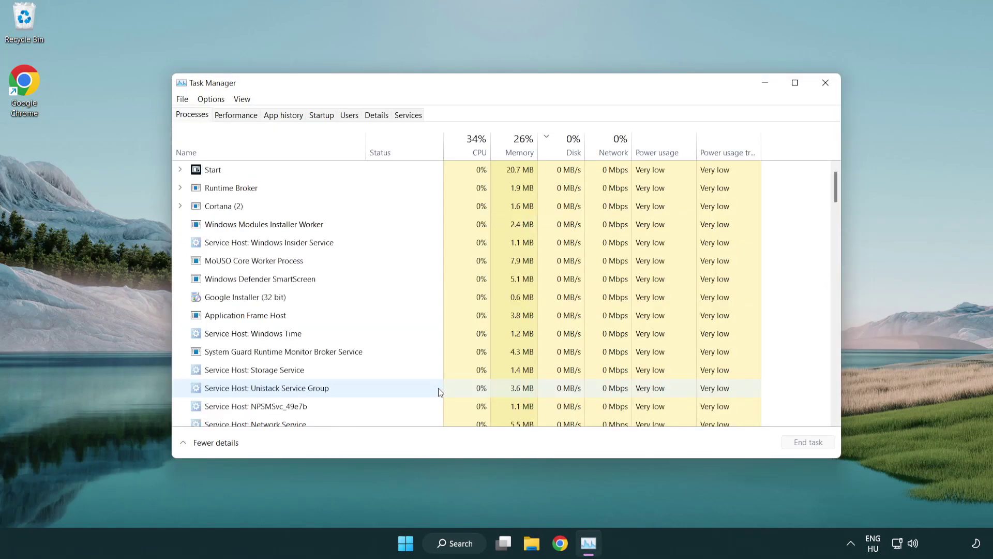
pyautogui.click(326, 118)
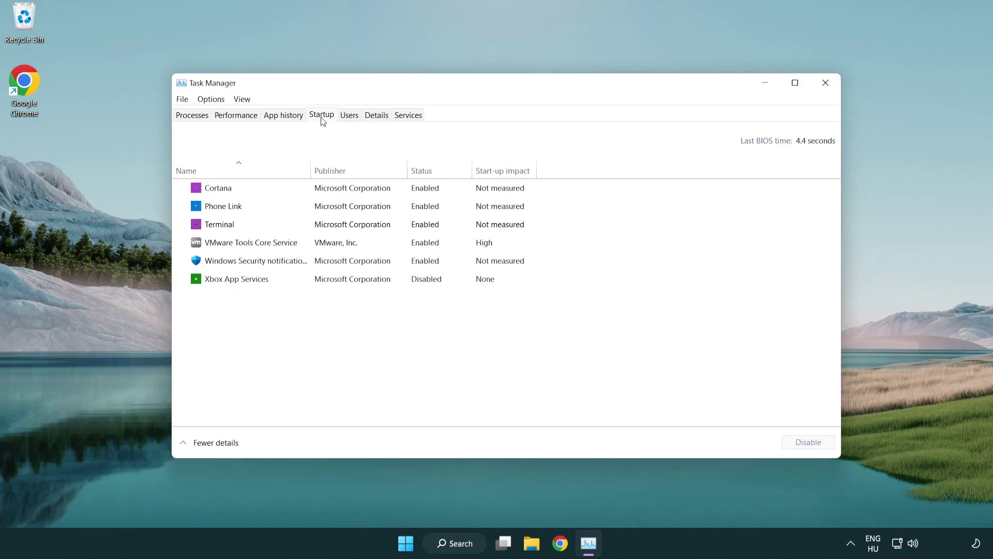
pyautogui.click(327, 226)
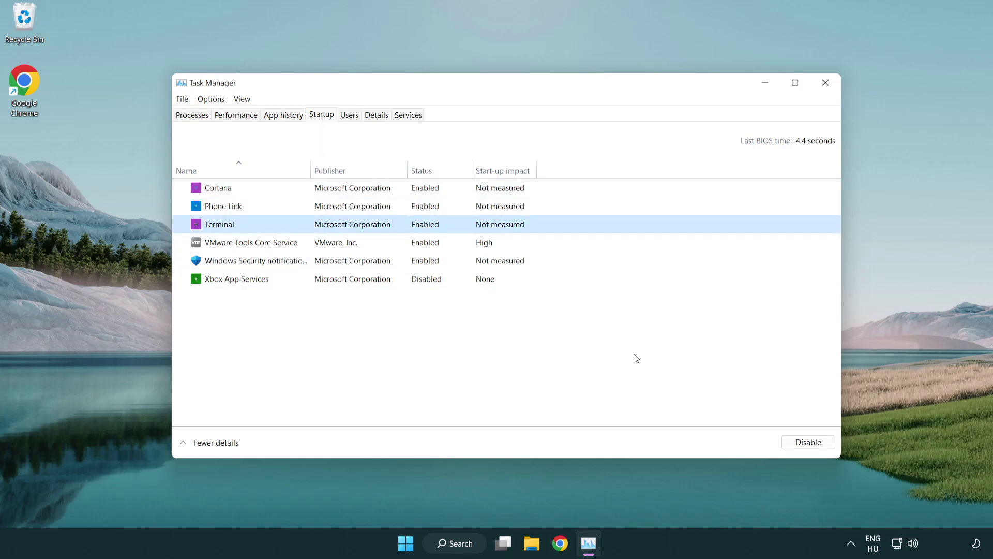
pyautogui.click(807, 442)
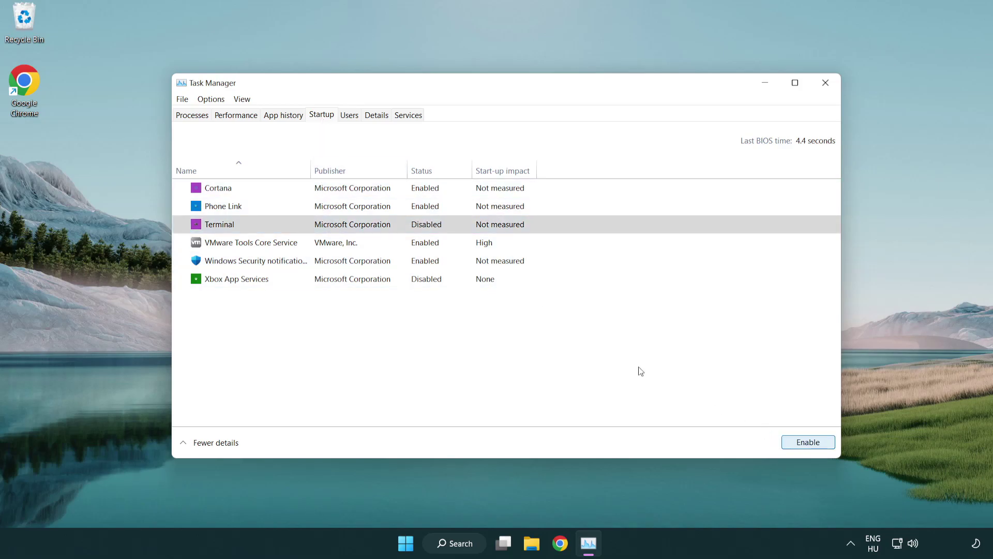
pyautogui.click(414, 209)
pyautogui.click(808, 443)
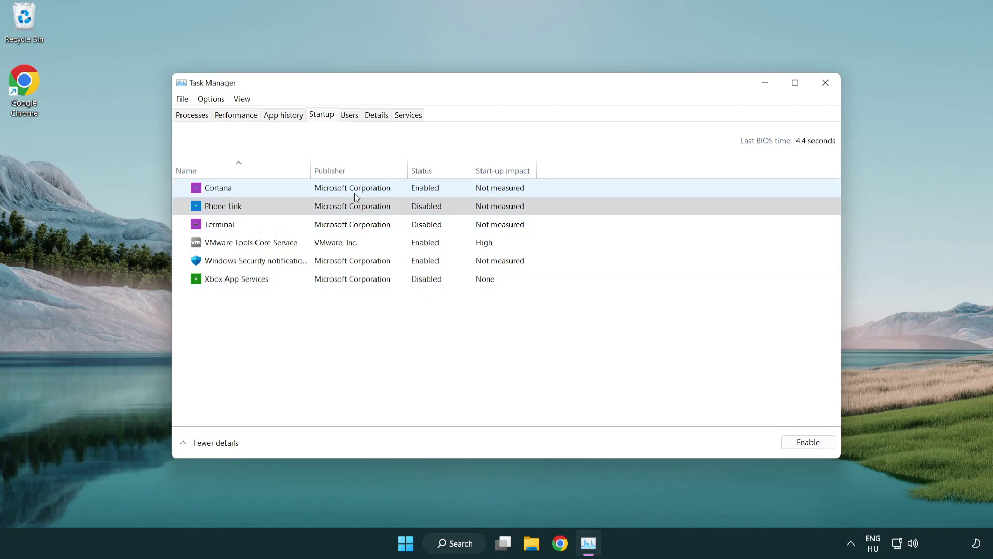
pyautogui.click(355, 194)
pyautogui.click(798, 441)
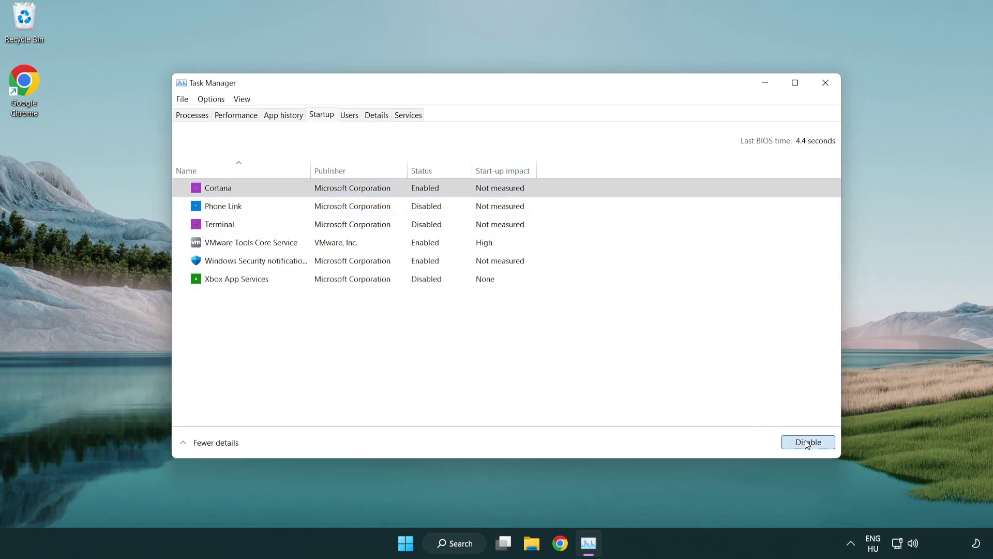
pyautogui.click(472, 266)
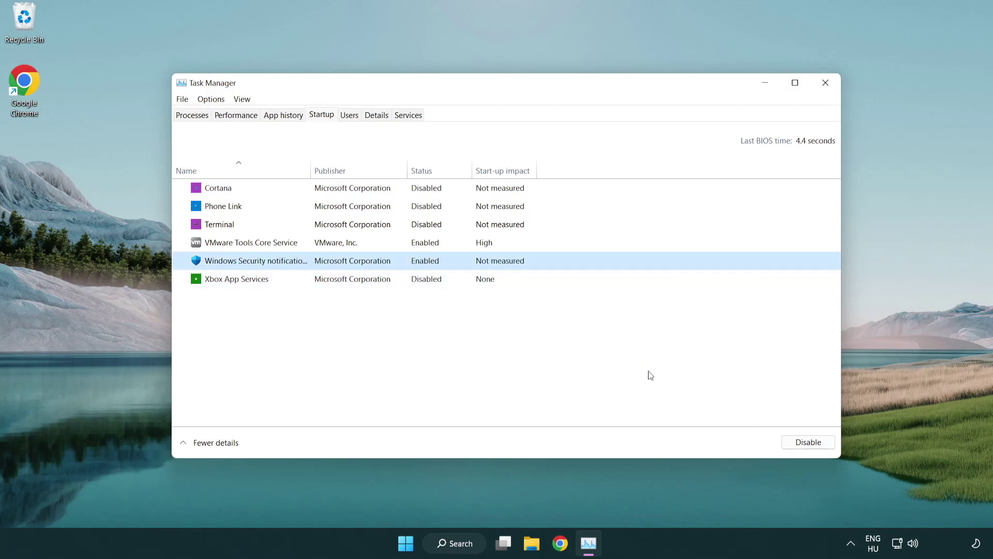
pyautogui.click(797, 443)
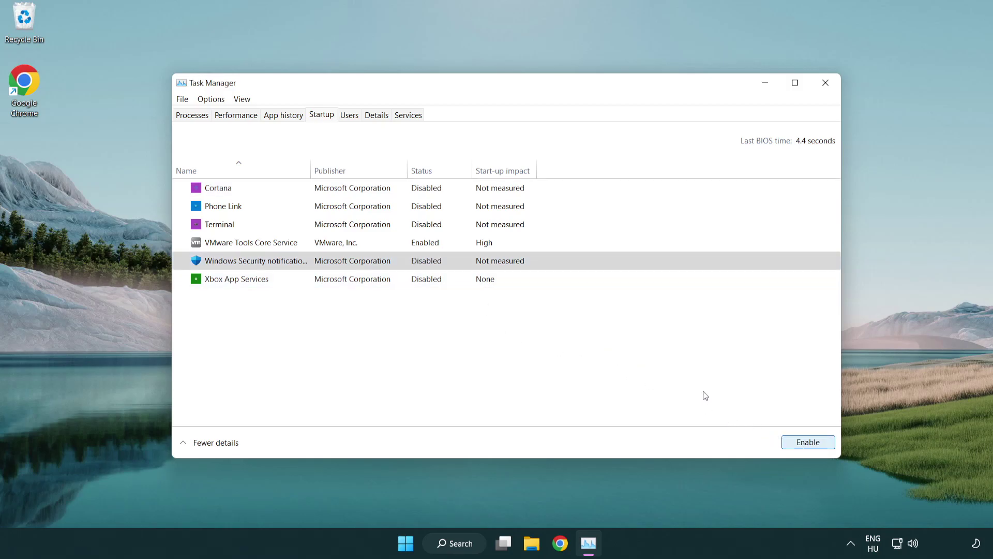
pyautogui.click(826, 83)
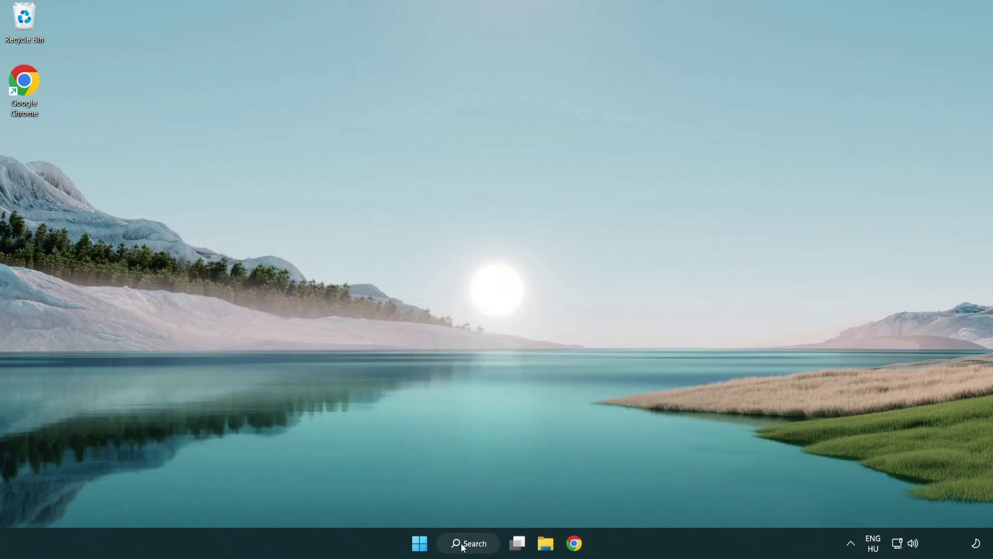
# - Search Windows for "security" and open the Windows Security app
pyautogui.click(469, 547)
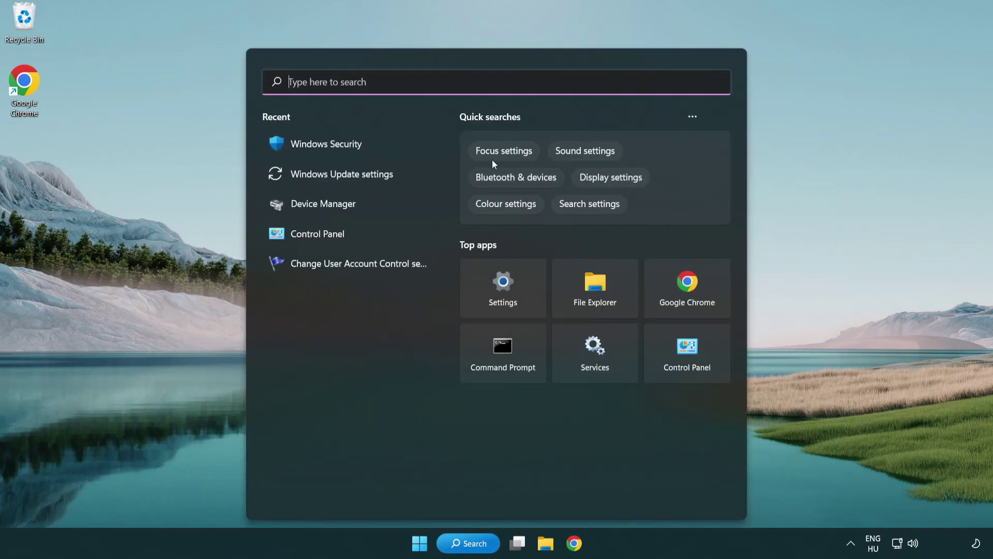
pyautogui.write('sec')
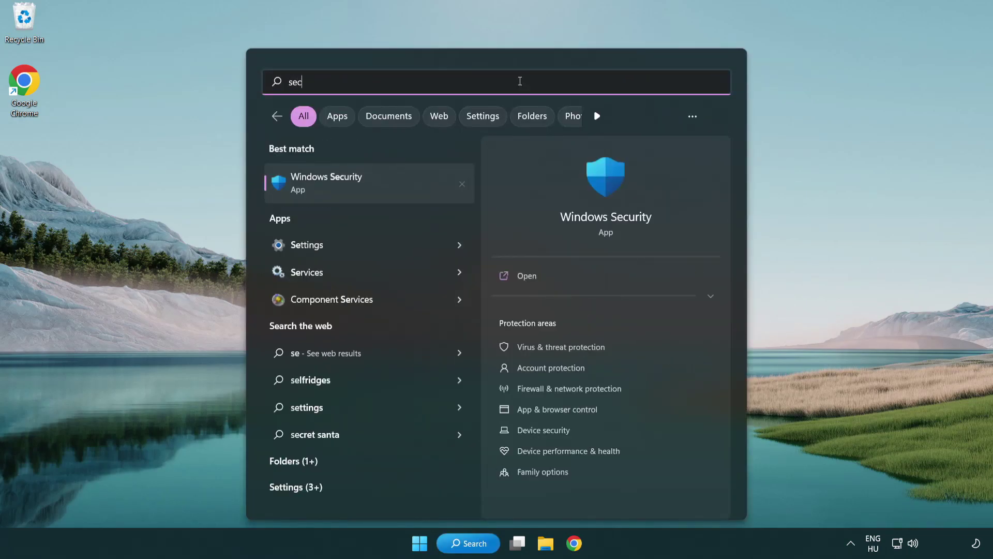
pyautogui.write('uri')
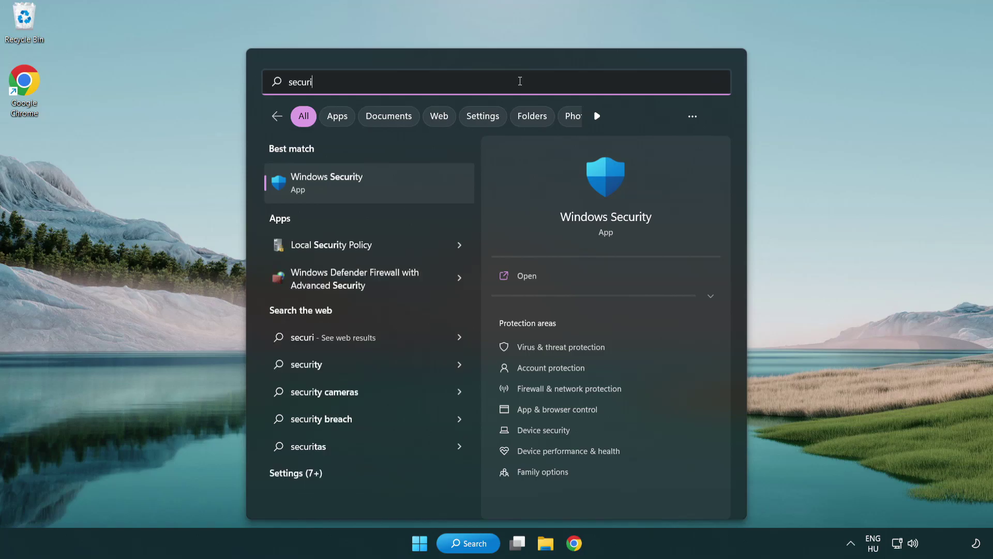
pyautogui.write('ty')
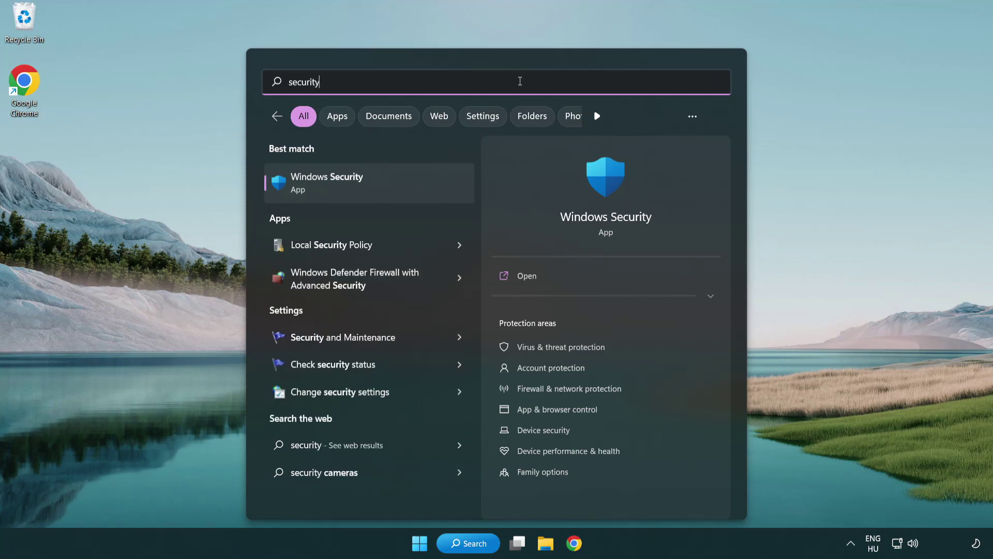
pyautogui.click(406, 188)
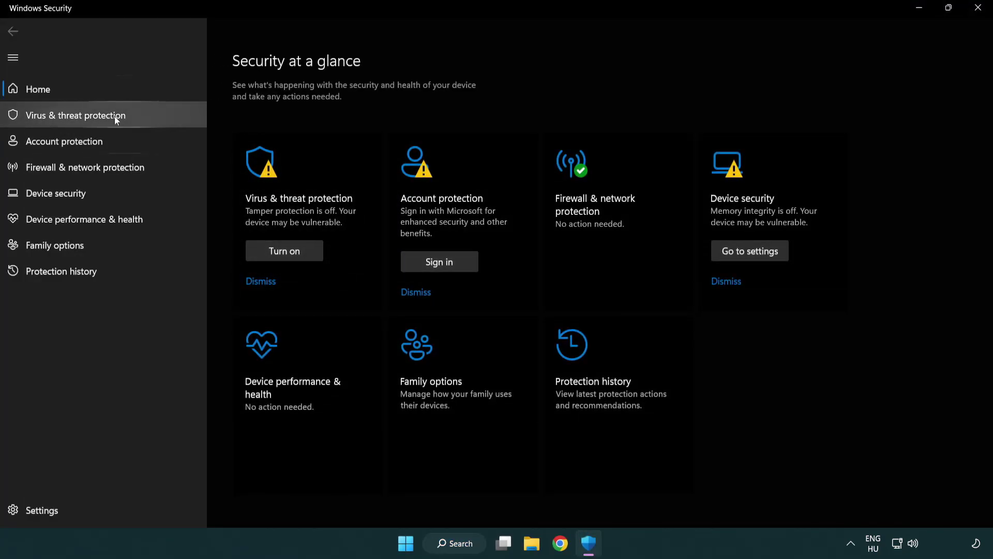
# - Open the list of Microsoft Defender exclusions within the Virus & threat protection settings
pyautogui.click(150, 118)
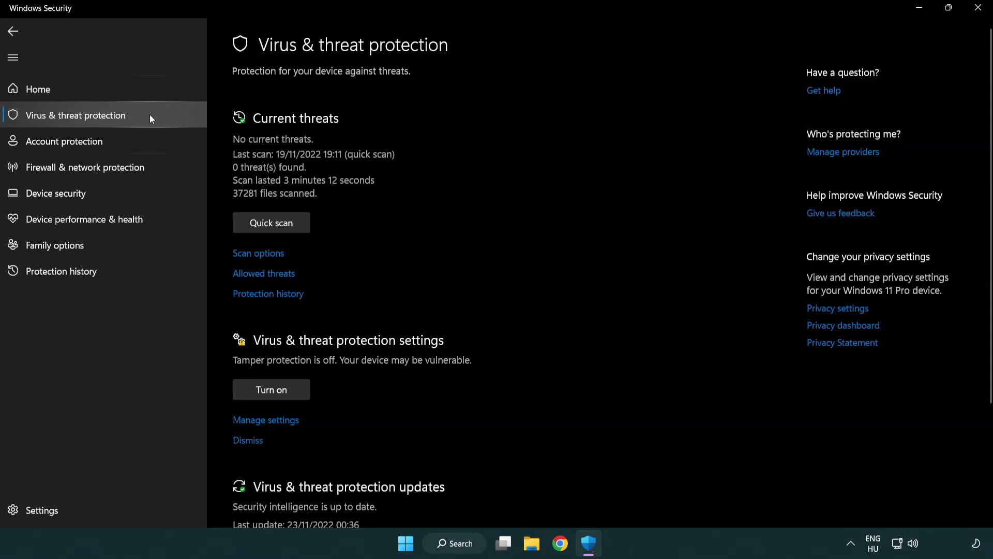
pyautogui.scroll(-3, 286, 212)
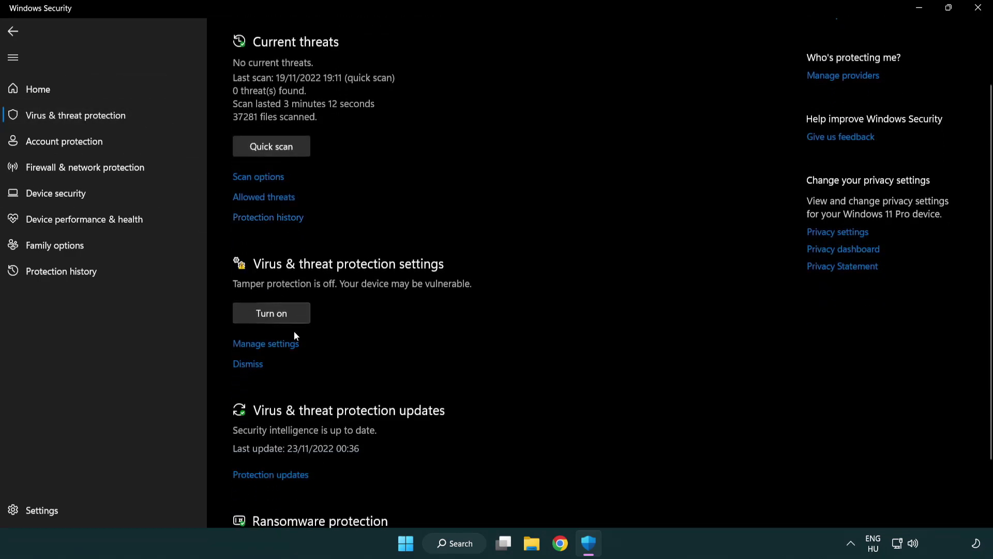
pyautogui.click(264, 344)
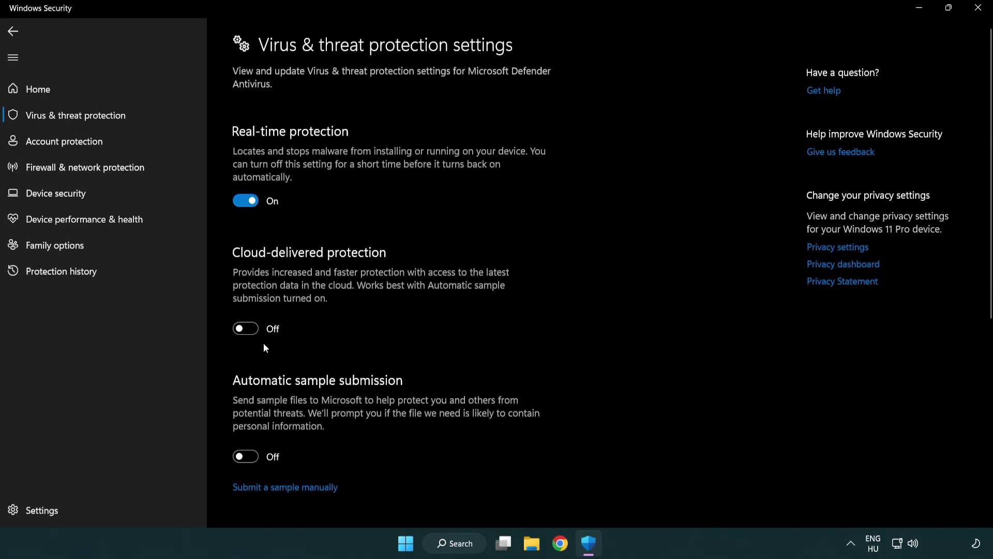
pyautogui.scroll(-12, 265, 344)
pyautogui.scroll(-1, 265, 343)
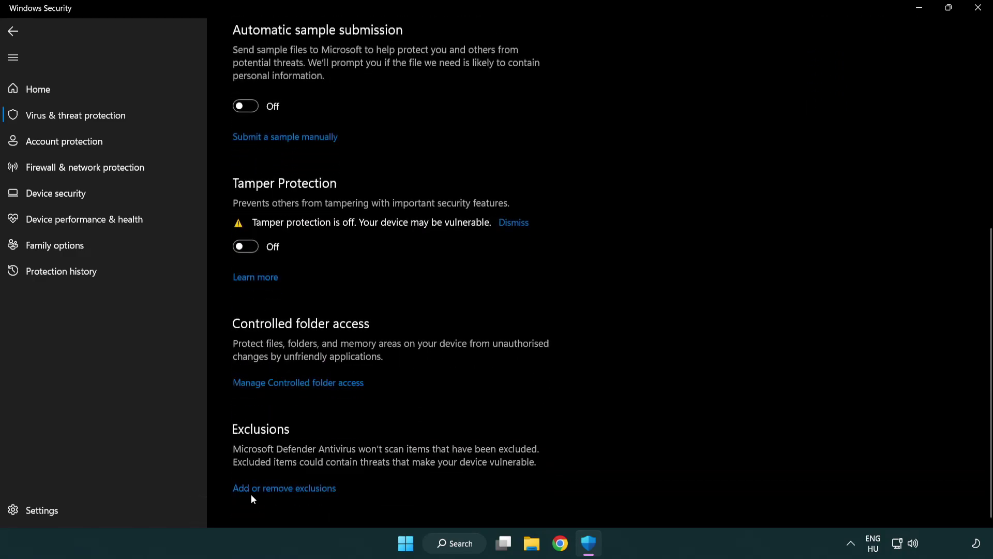
pyautogui.click(287, 488)
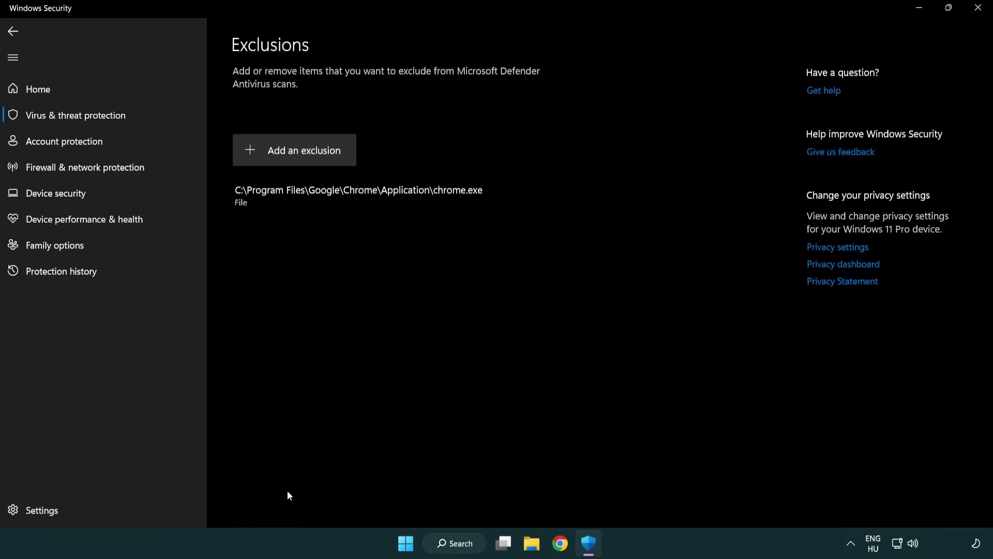
# - Add a file exclusion for "NOT WORKING APP" from C:\Program Files (x86)\NOT WORKING APP and close Windows Security
pyautogui.click(299, 157)
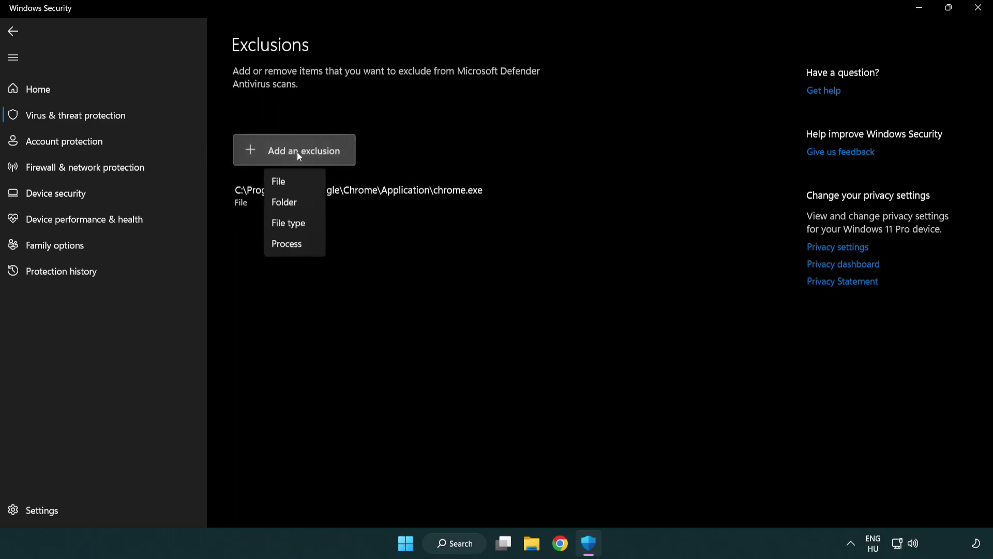
pyautogui.click(300, 182)
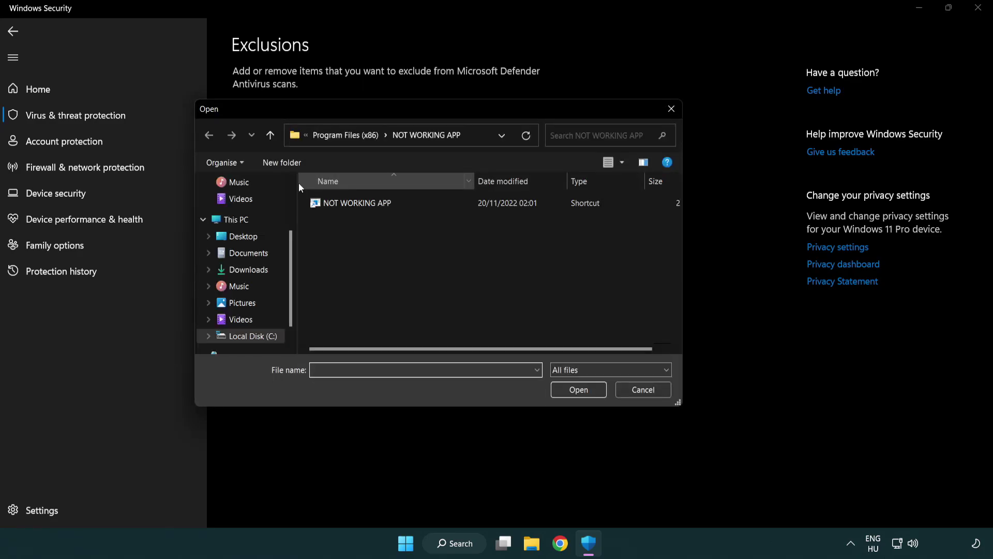
pyautogui.click(336, 137)
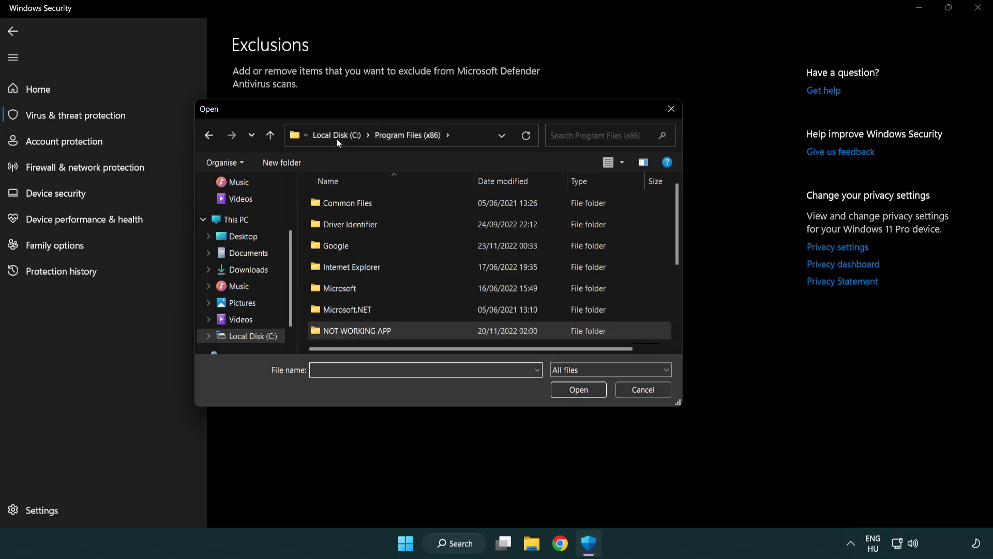
pyautogui.click(337, 136)
pyautogui.click(337, 137)
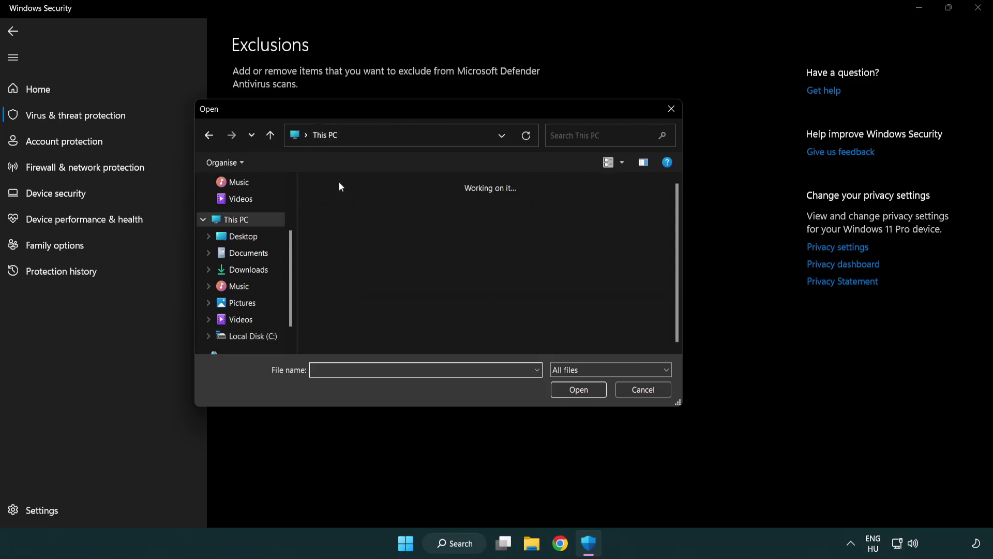
pyautogui.doubleClick(362, 344)
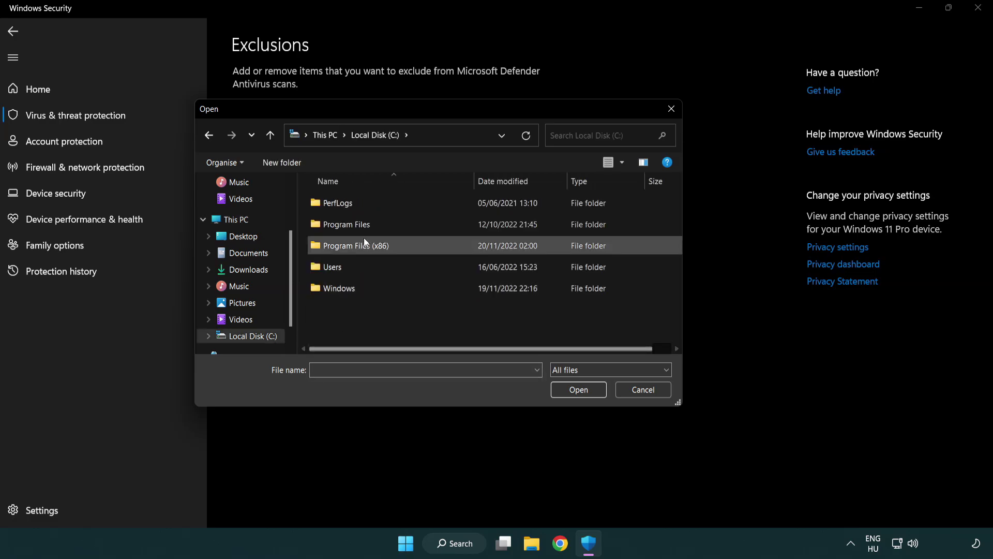
pyautogui.doubleClick(362, 243)
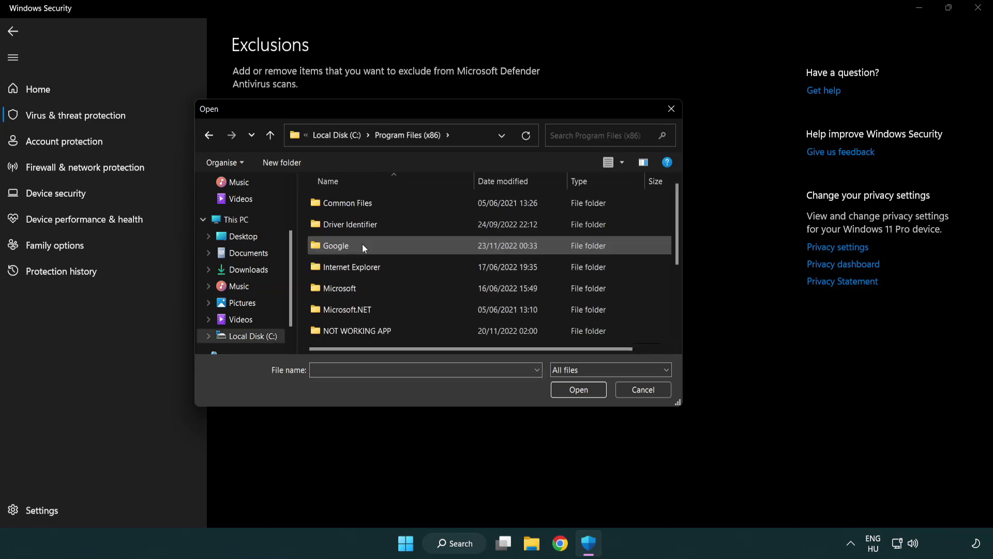
pyautogui.doubleClick(371, 332)
pyautogui.click(352, 203)
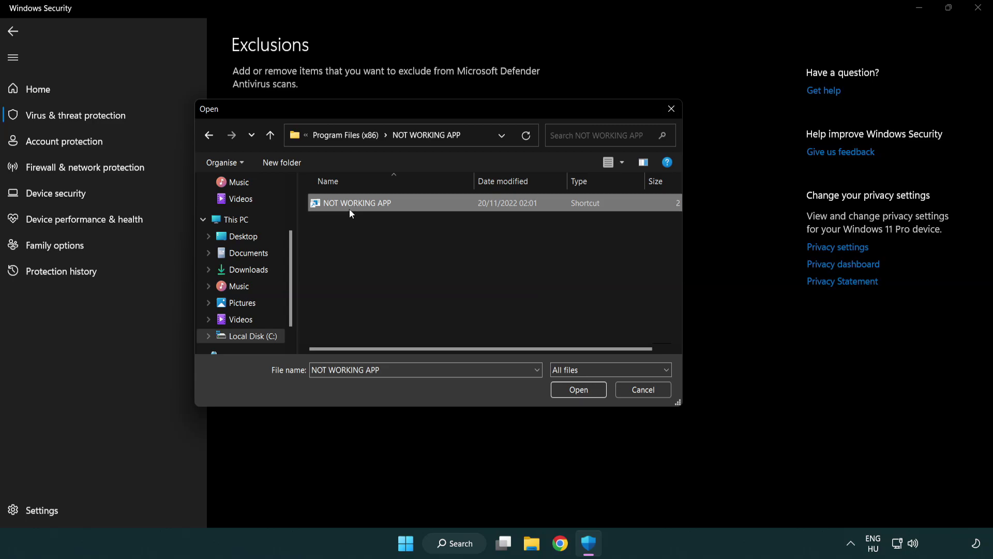
pyautogui.click(575, 392)
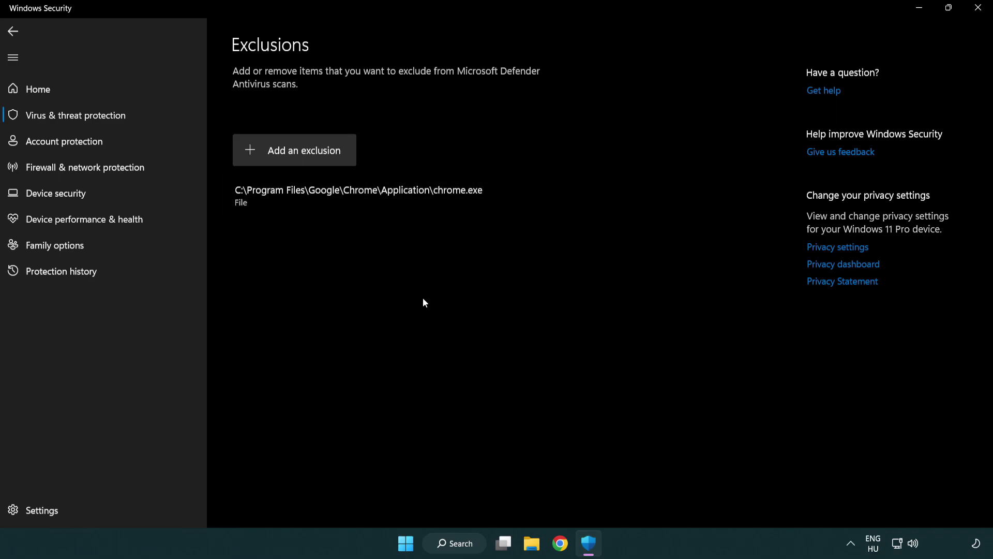
pyautogui.click(978, 9)
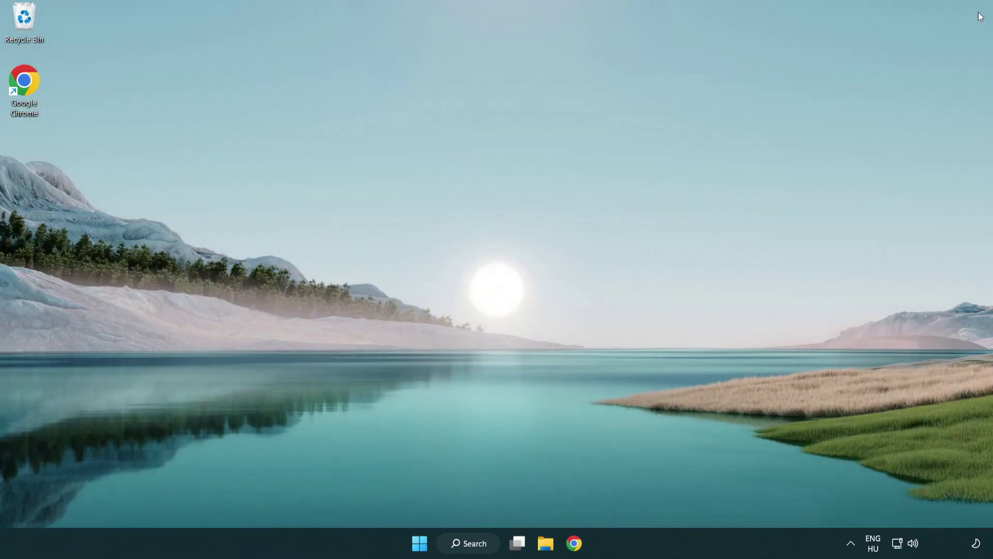
# - Bring up the computer's power options
pyautogui.click(419, 543)
pyautogui.click(658, 497)
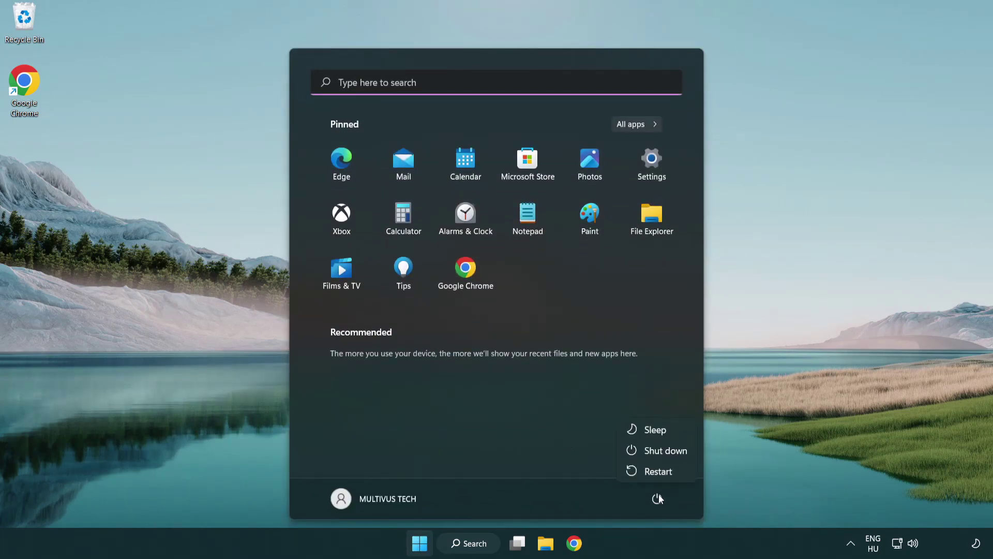